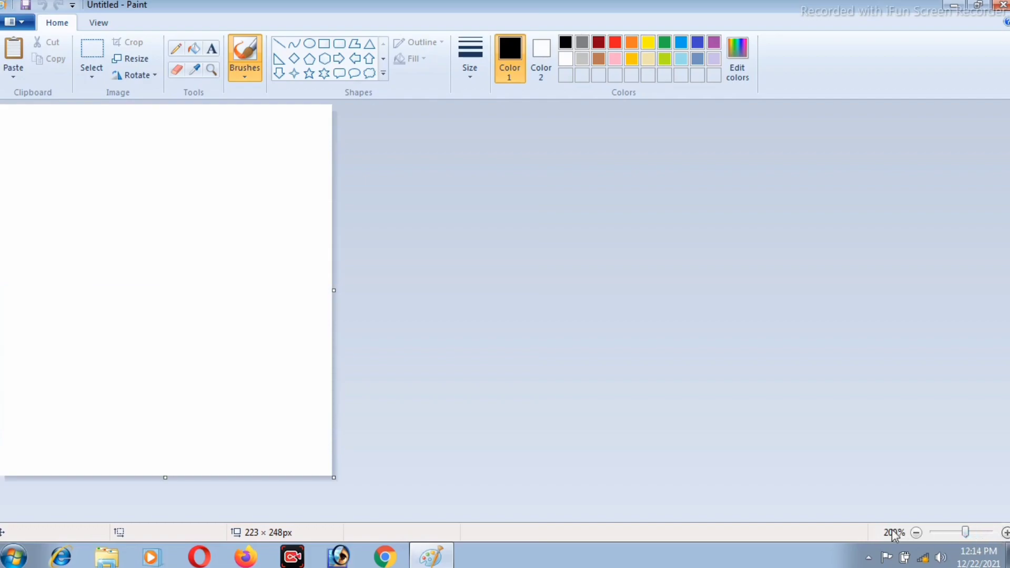
Set the zoom to 100% and enlarge the blank canvas to 712 × 560 px.
click(916, 533)
click(917, 532)
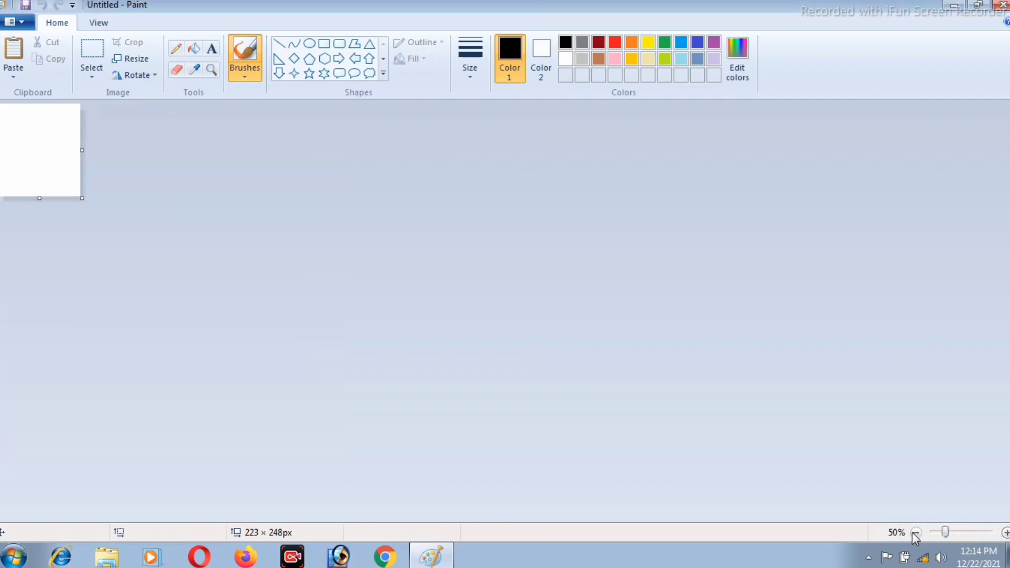
click(1005, 533)
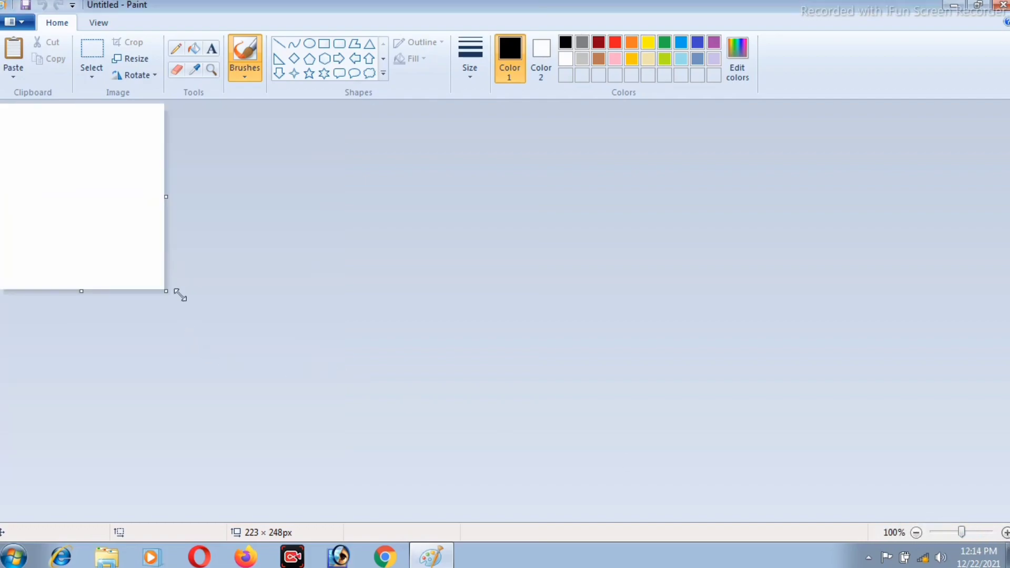
drag(169, 295, 533, 533)
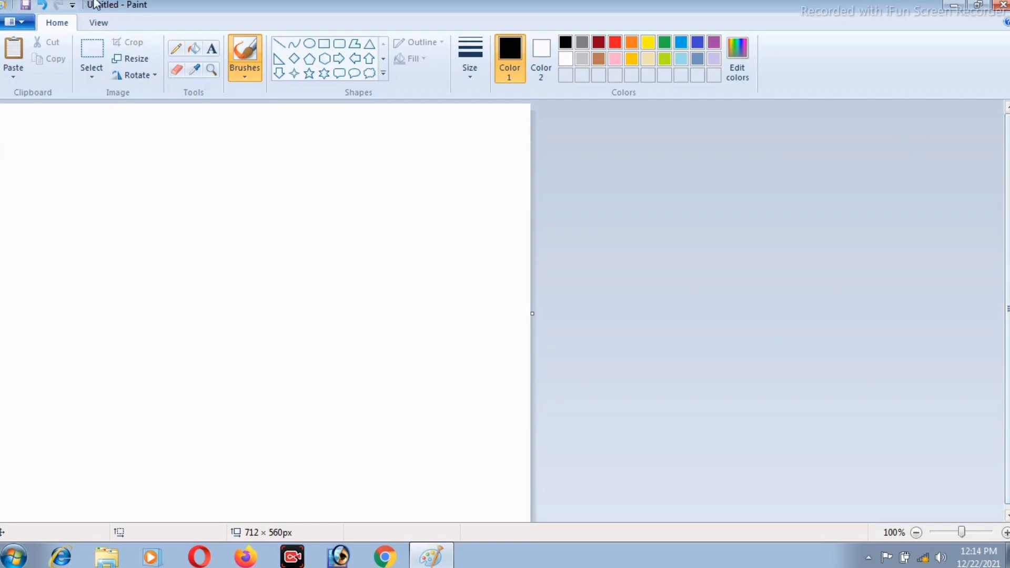
Draw a pointed central petal about 251 px tall from two mirrored black curves bulging outward near the base.
click(294, 43)
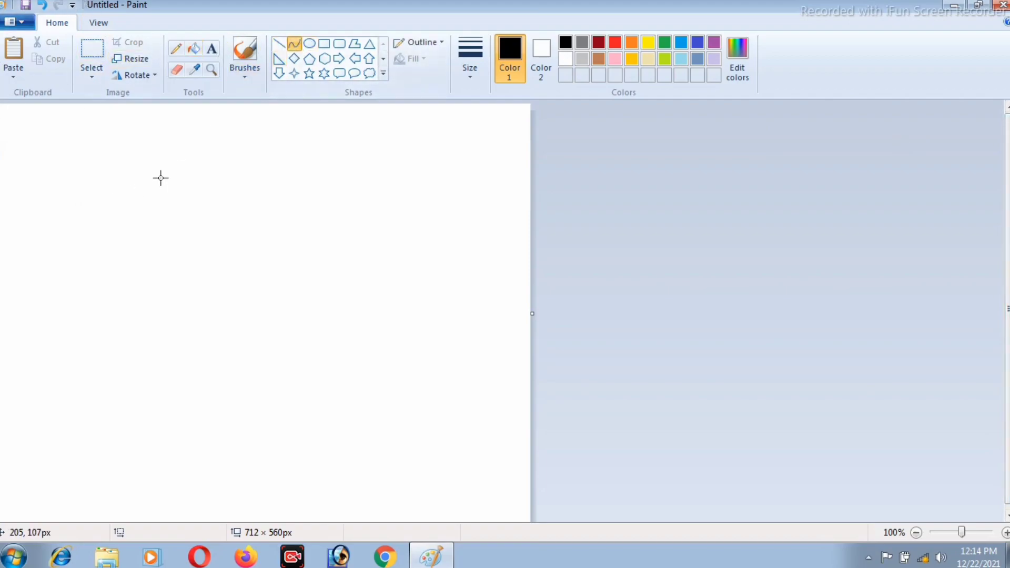
drag(211, 159, 210, 346)
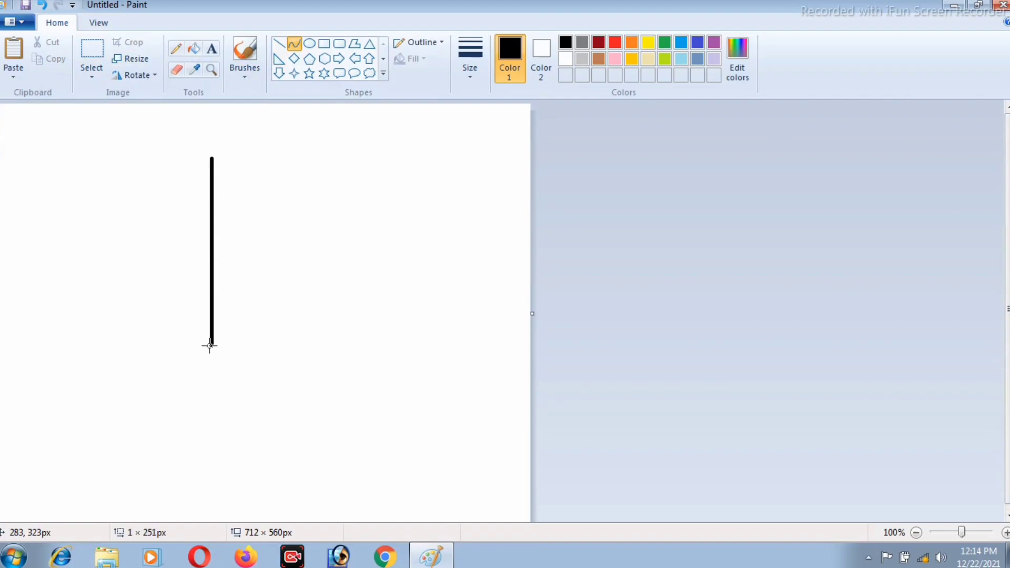
drag(212, 271, 139, 348)
click(137, 362)
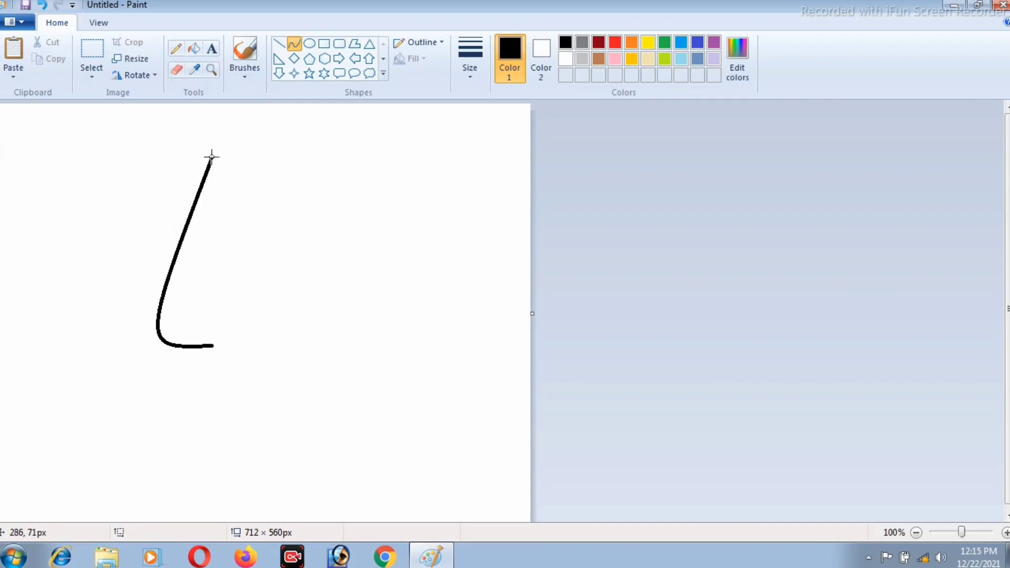
drag(211, 158, 199, 347)
drag(211, 290, 279, 349)
click(317, 272)
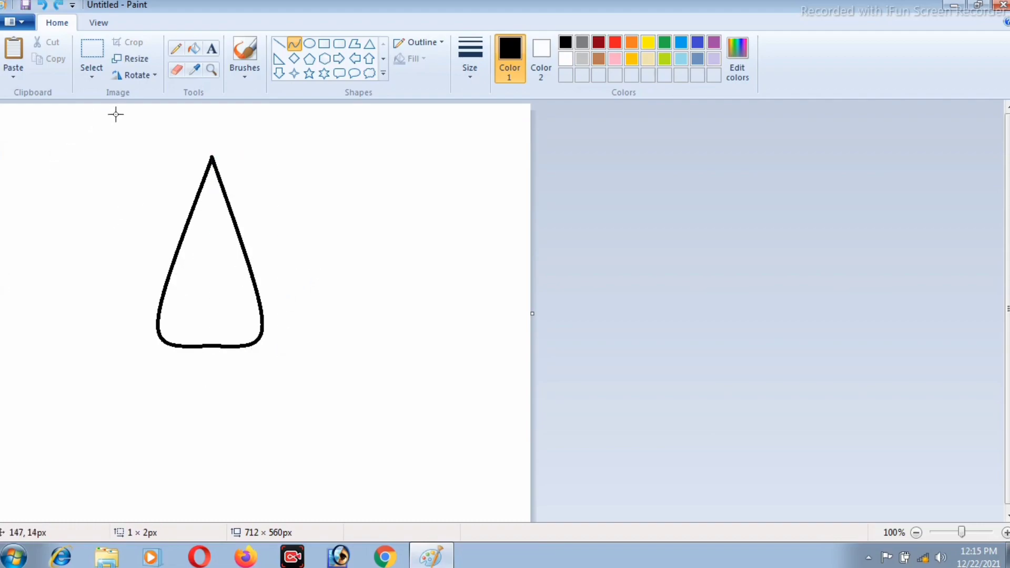
Draw a curved petal partly behind the central petal's right side, with a raised pointed tip and rounded base.
drag(234, 202, 284, 176)
click(288, 180)
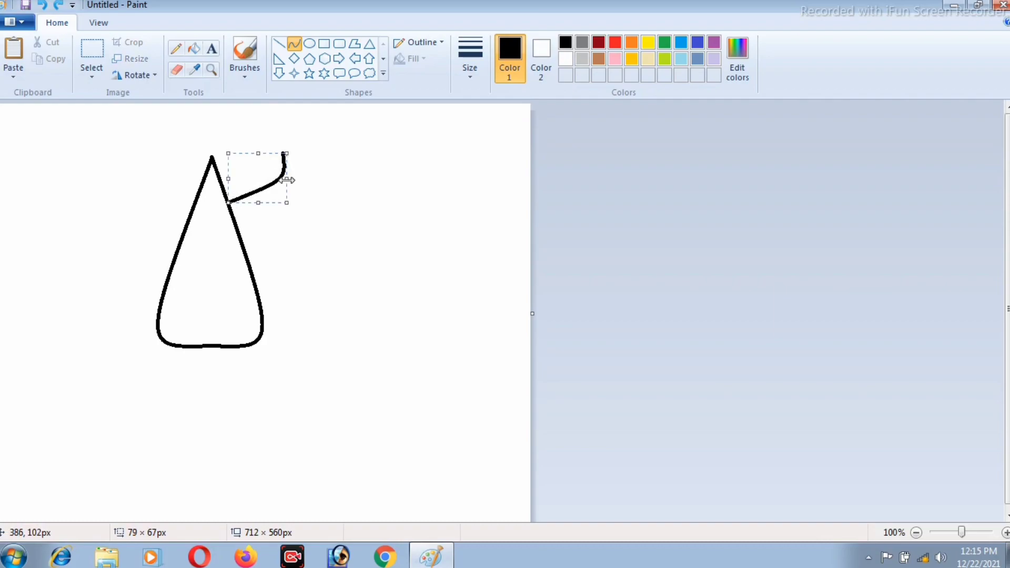
click(339, 168)
drag(284, 153, 323, 350)
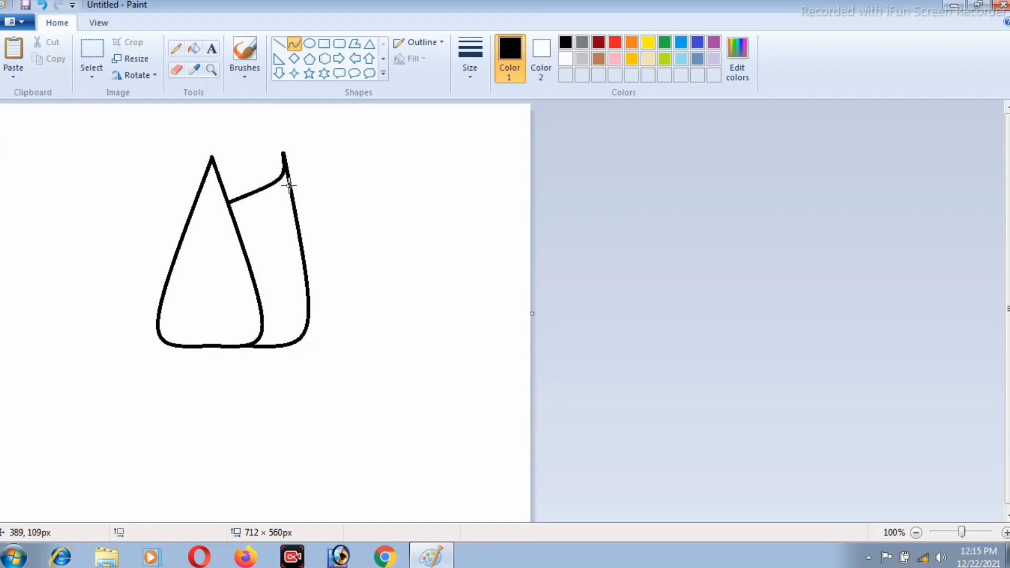
Add an outer right petal behind the second one, with a curved upper edge and a side about 263 px tall.
drag(289, 184, 283, 347)
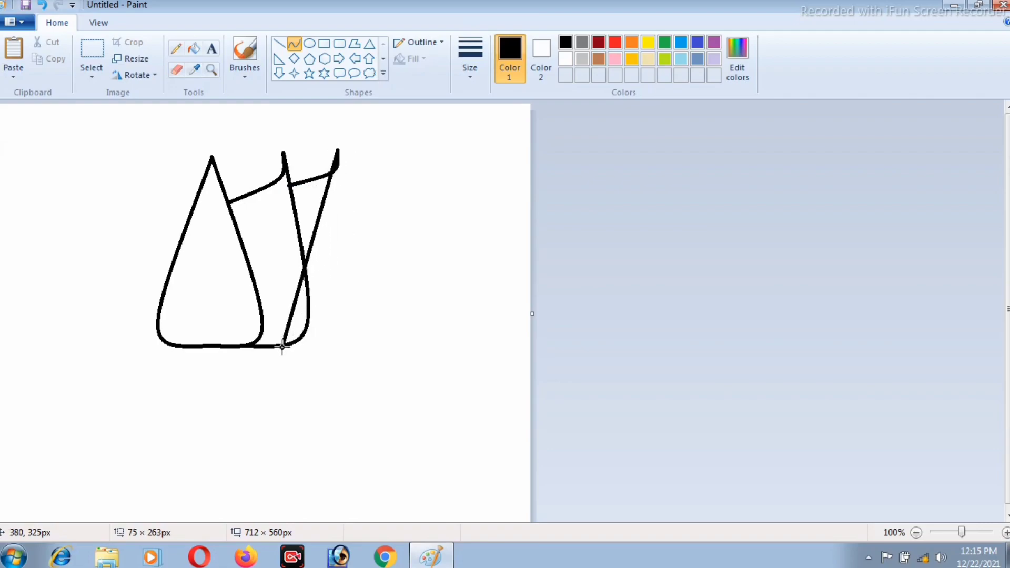
drag(296, 298, 366, 346)
click(435, 312)
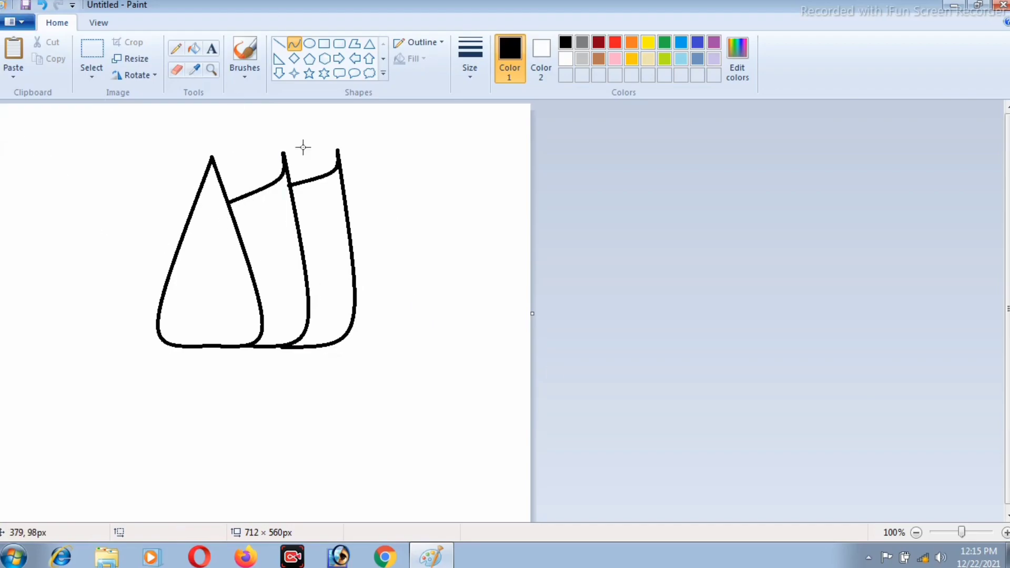
drag(195, 199, 161, 176)
click(111, 171)
drag(161, 151, 169, 347)
drag(163, 251, 89, 351)
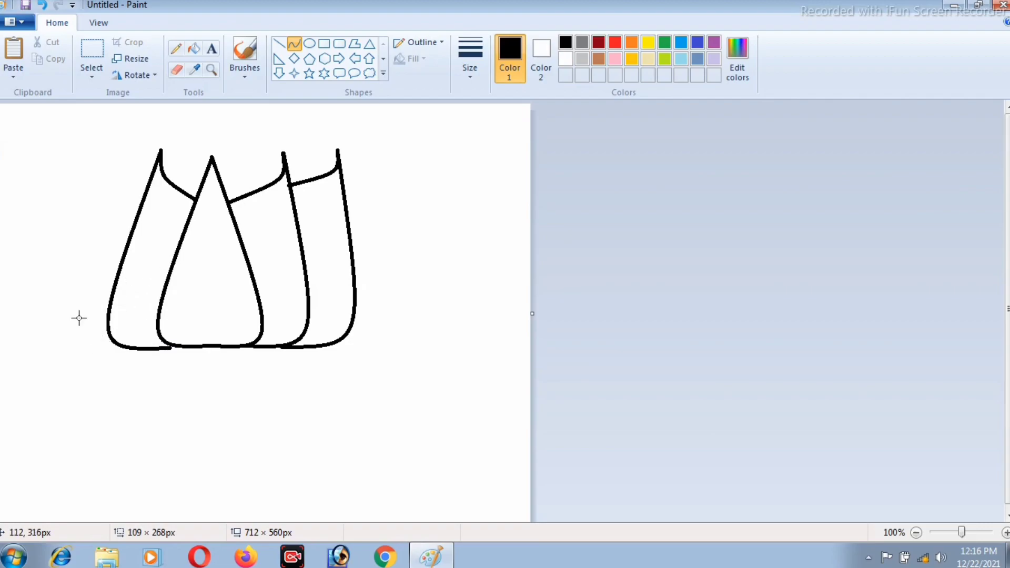
key(ctrl+z)
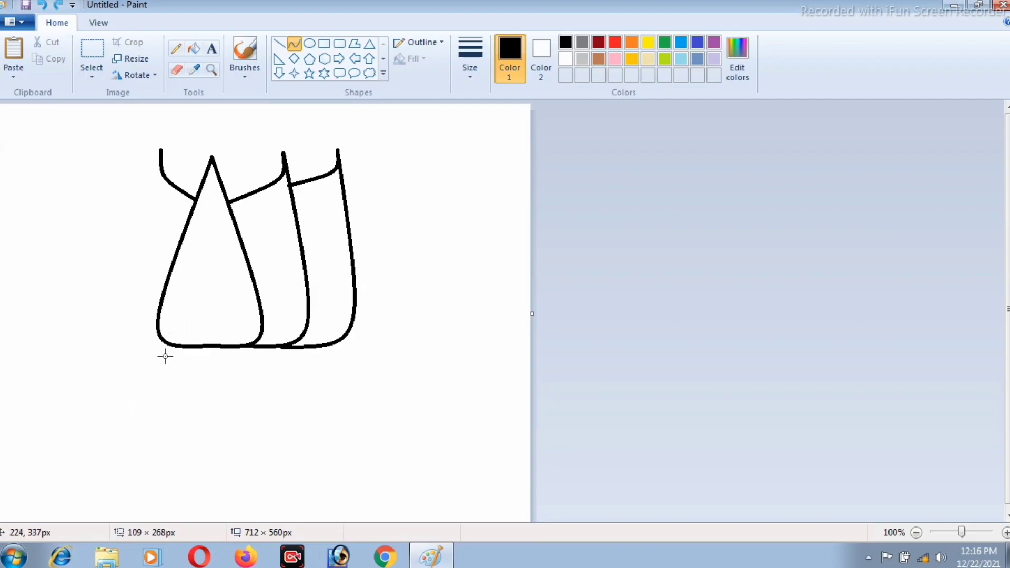
key(ctrl+z)
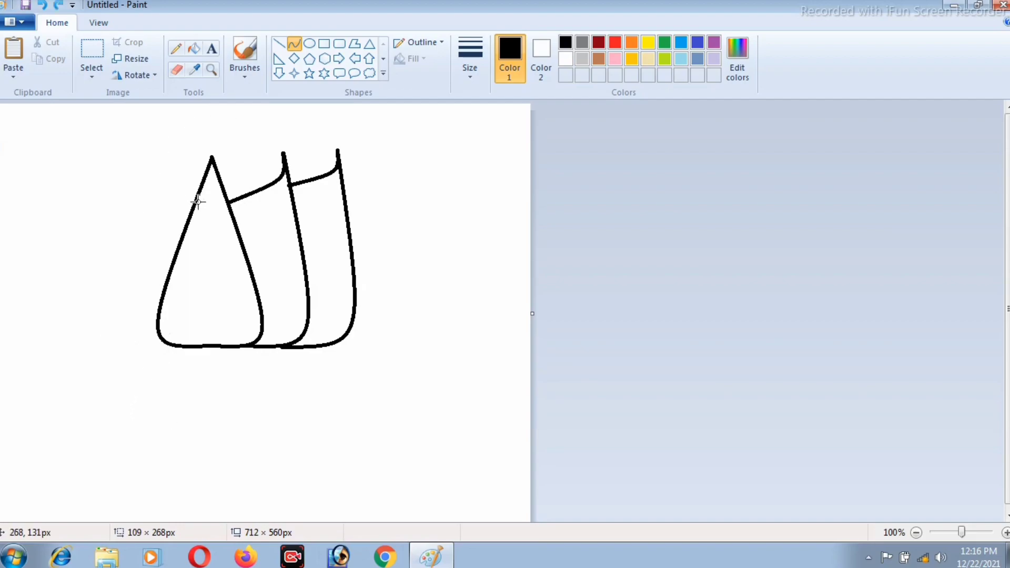
Draw a petal by hand on the central petal's left side, with a curved upper edge and rounded outer side.
drag(197, 203, 144, 154)
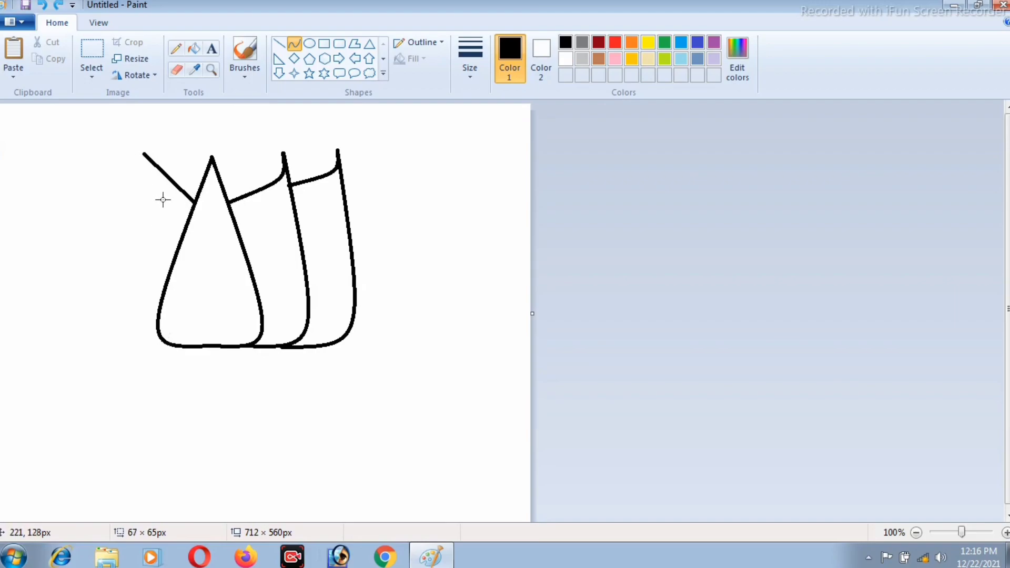
mouse_move(160, 197)
mouse_down()
mouse_move(153, 166)
mouse_move(151, 196)
mouse_up()
click(132, 244)
drag(142, 153, 165, 345)
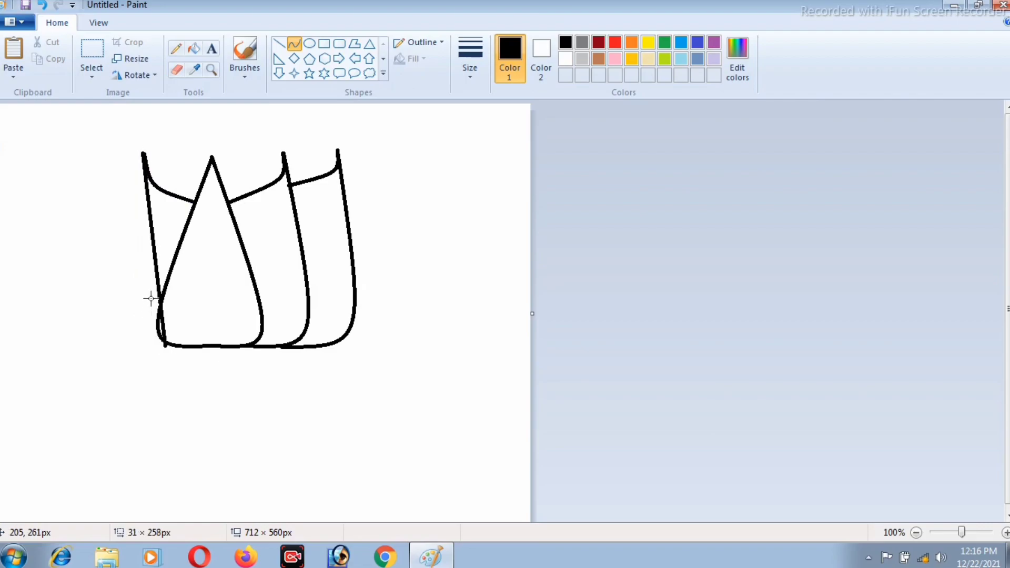
drag(156, 287, 95, 352)
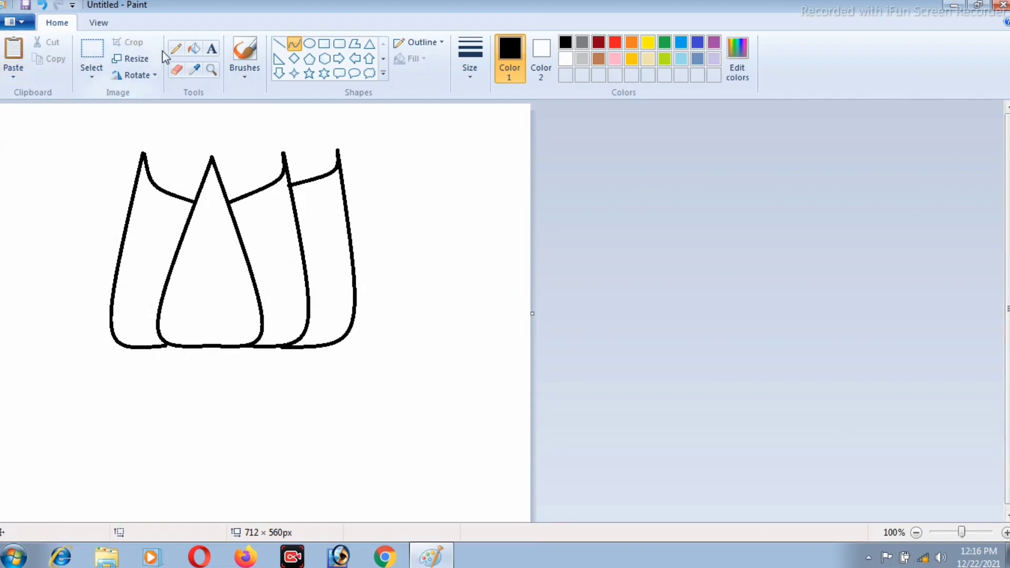
Copy the flower's right half, from the central petal's tip outward, and paste the duplicate beside the flower.
click(90, 59)
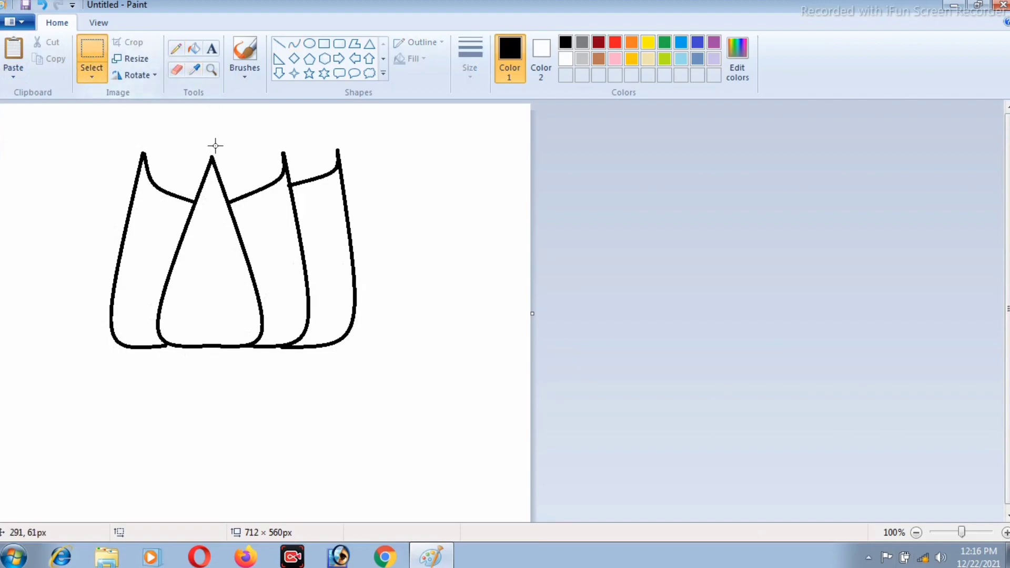
drag(212, 150, 372, 354)
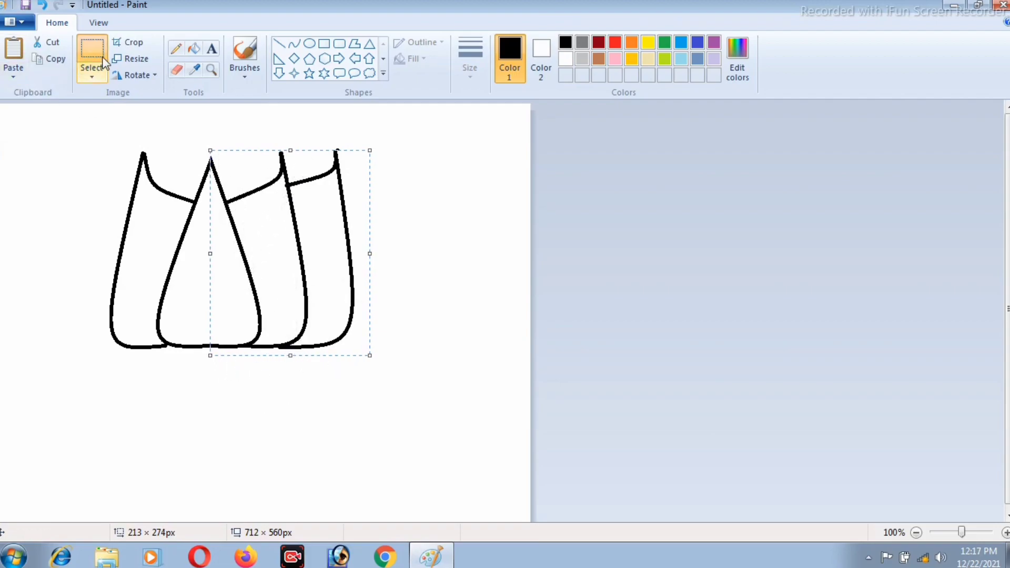
click(55, 63)
click(18, 52)
drag(74, 191, 476, 264)
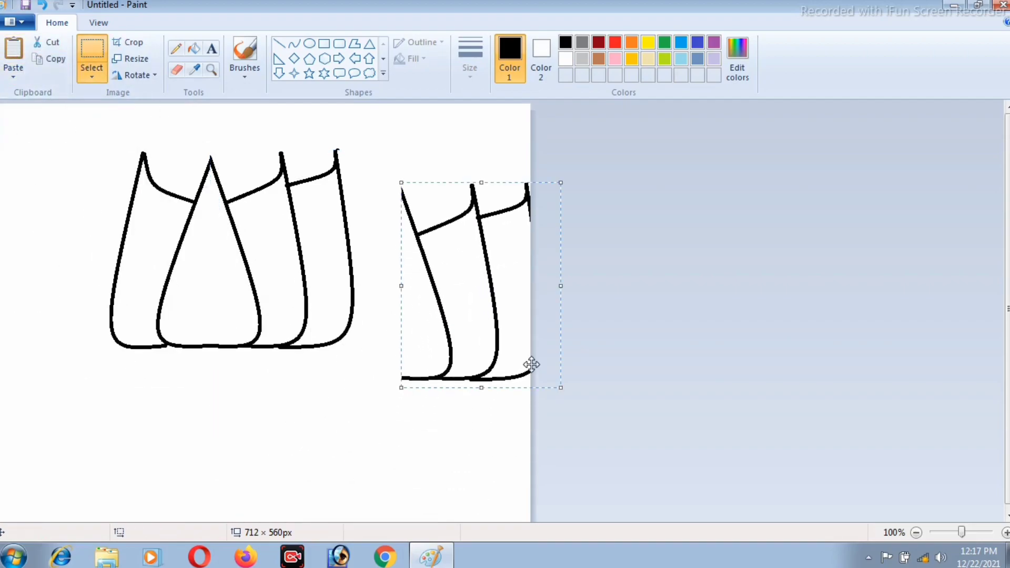
drag(455, 312, 411, 300)
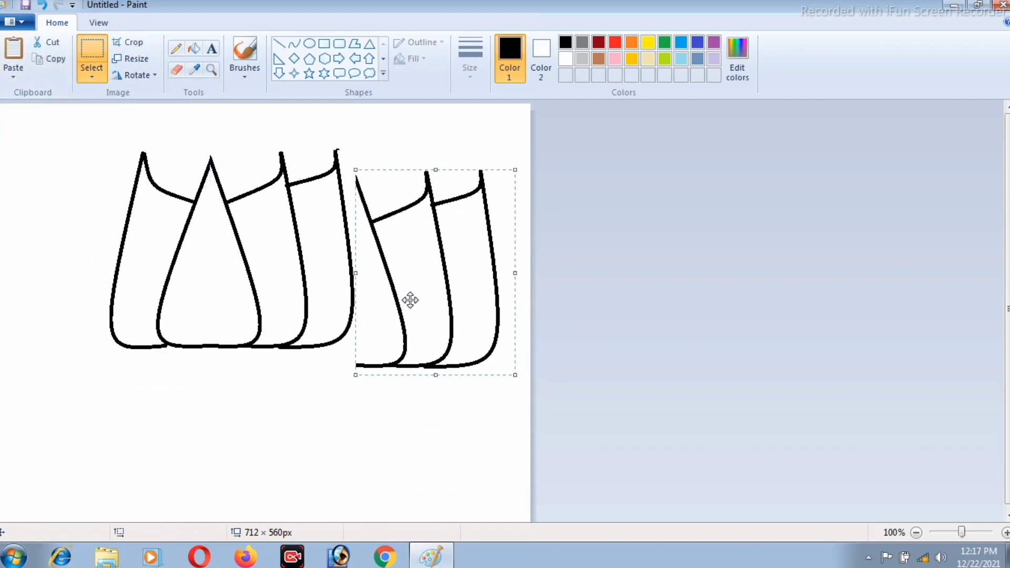
Flip the pasted half horizontally and place it over the flower's left side, aligned with the central petal.
click(140, 78)
click(143, 158)
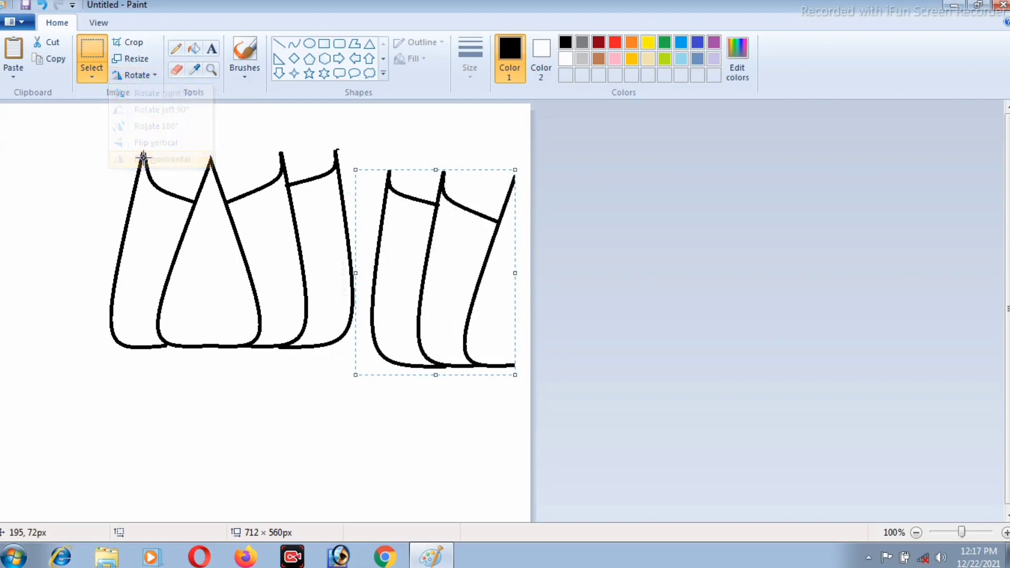
mouse_move(445, 282)
mouse_down()
mouse_move(122, 253)
mouse_move(131, 270)
mouse_move(144, 264)
mouse_up()
click(277, 391)
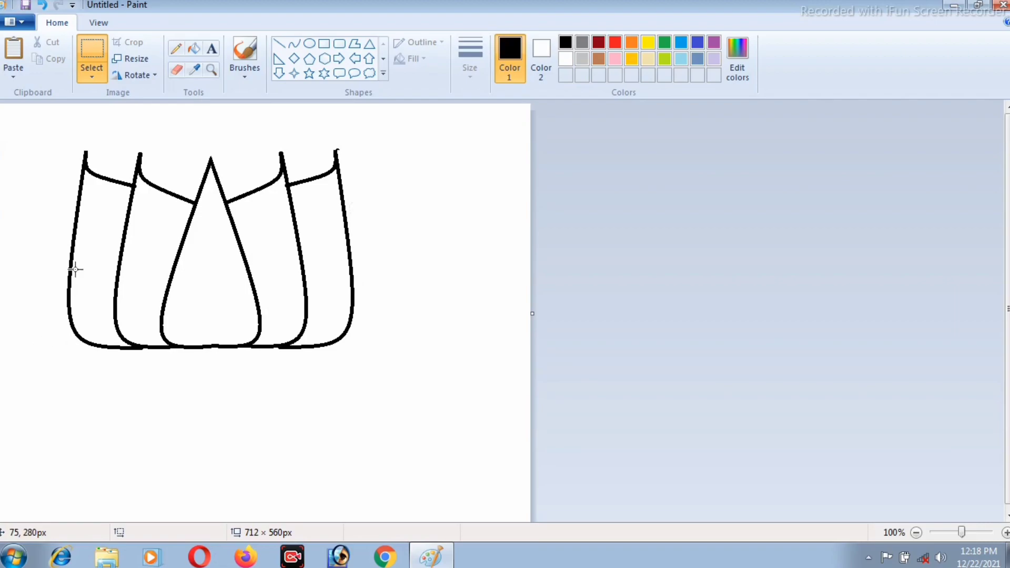
Draw a drooping central petal about 182 px long below the flower's base from two curves meeting at a point.
click(294, 44)
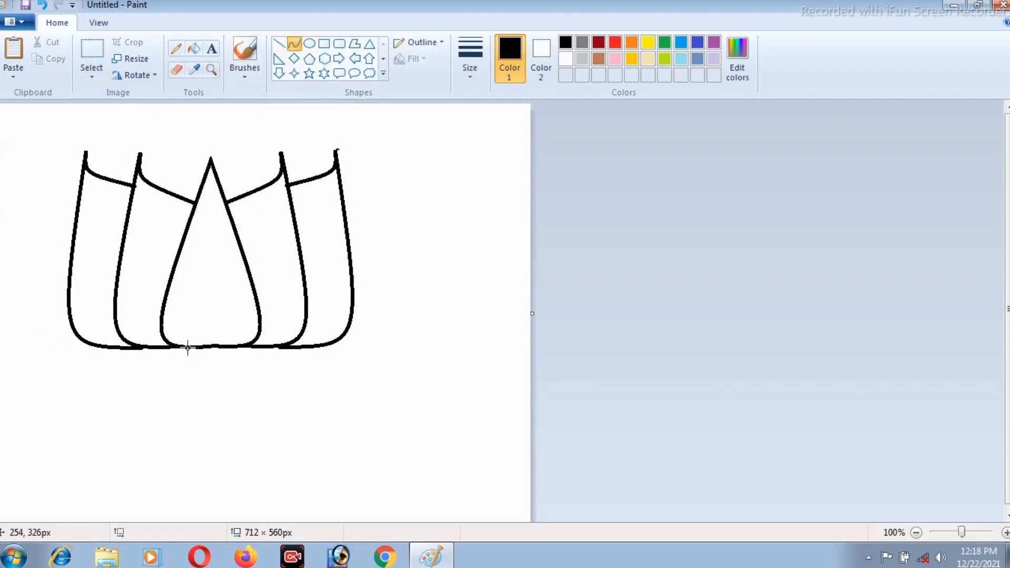
drag(201, 347, 206, 482)
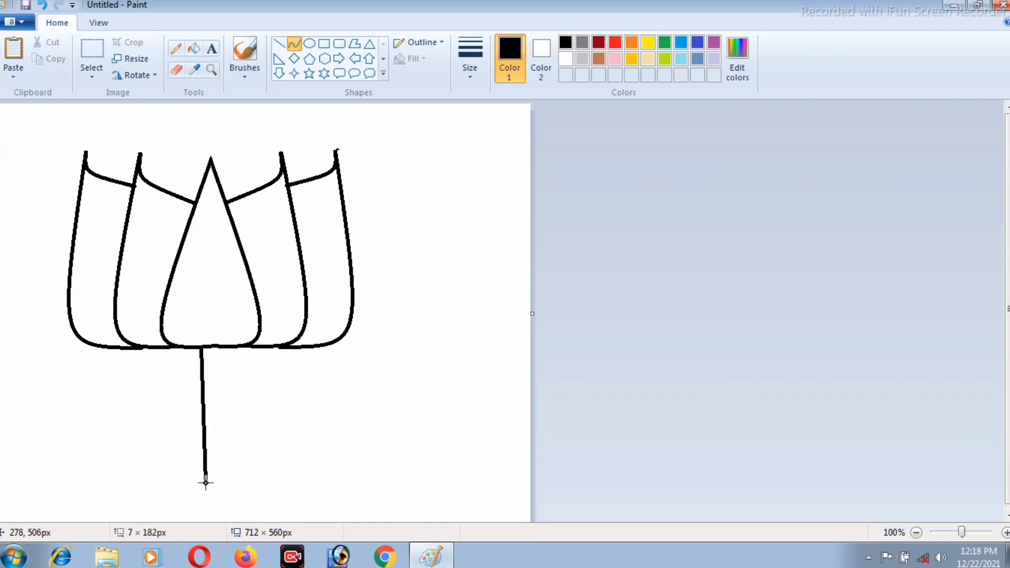
drag(202, 406, 150, 432)
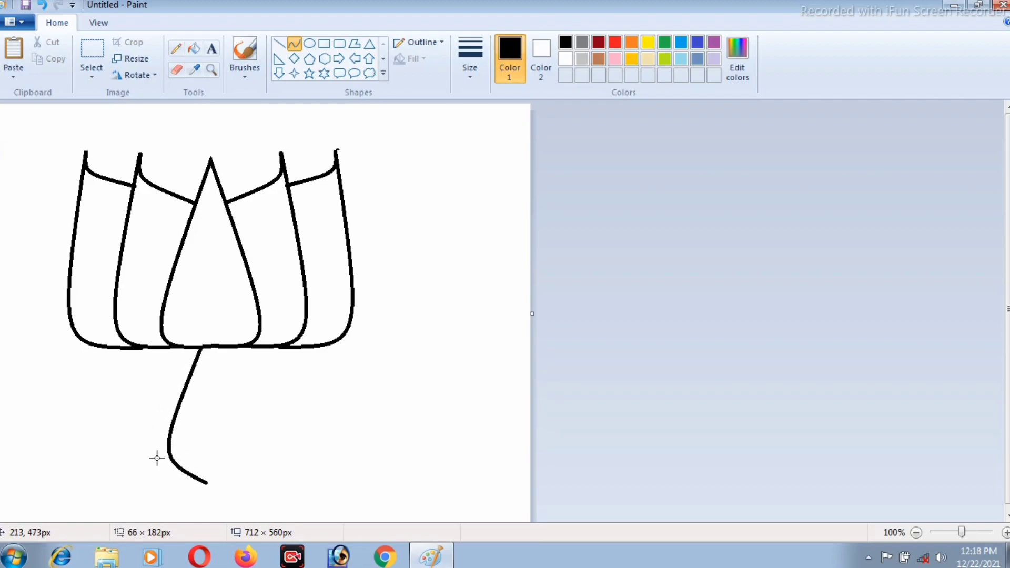
click(125, 444)
drag(223, 346, 206, 477)
drag(211, 434, 258, 465)
click(350, 399)
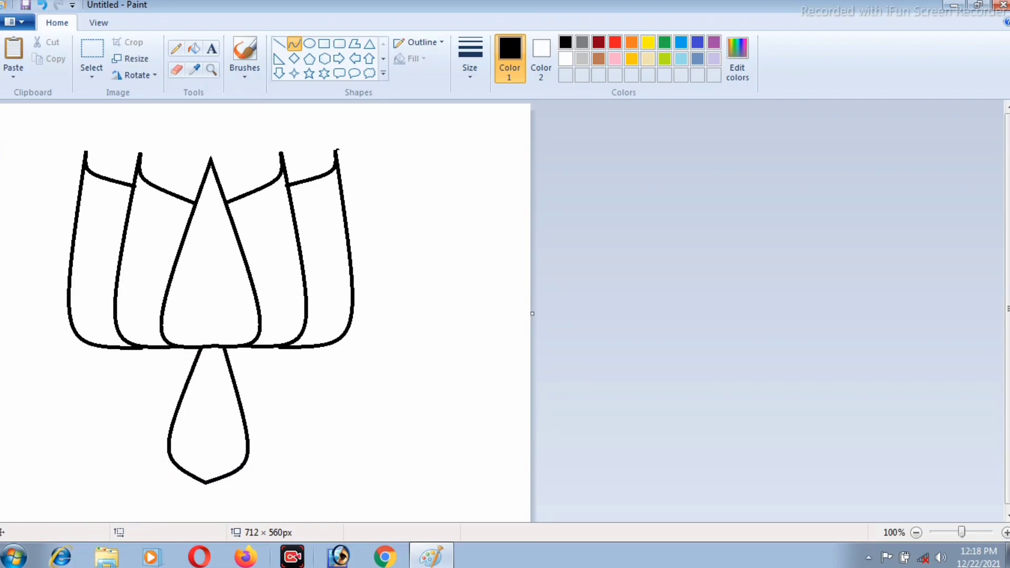
Draw the lower right petal with a curved bottom edge and an outward-bulging side up to the flower's base.
drag(249, 454, 326, 468)
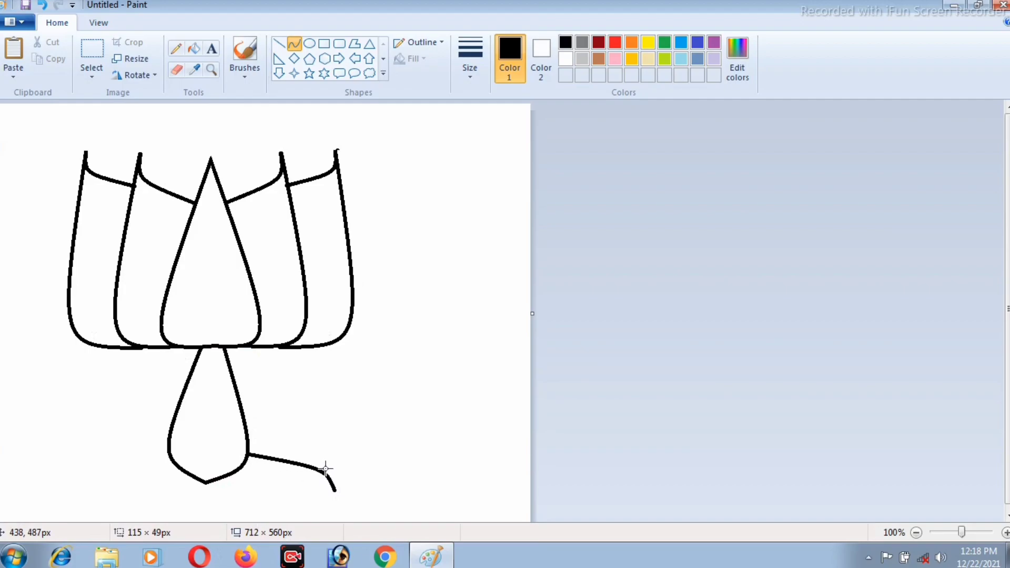
click(314, 499)
click(301, 327)
drag(331, 344, 333, 489)
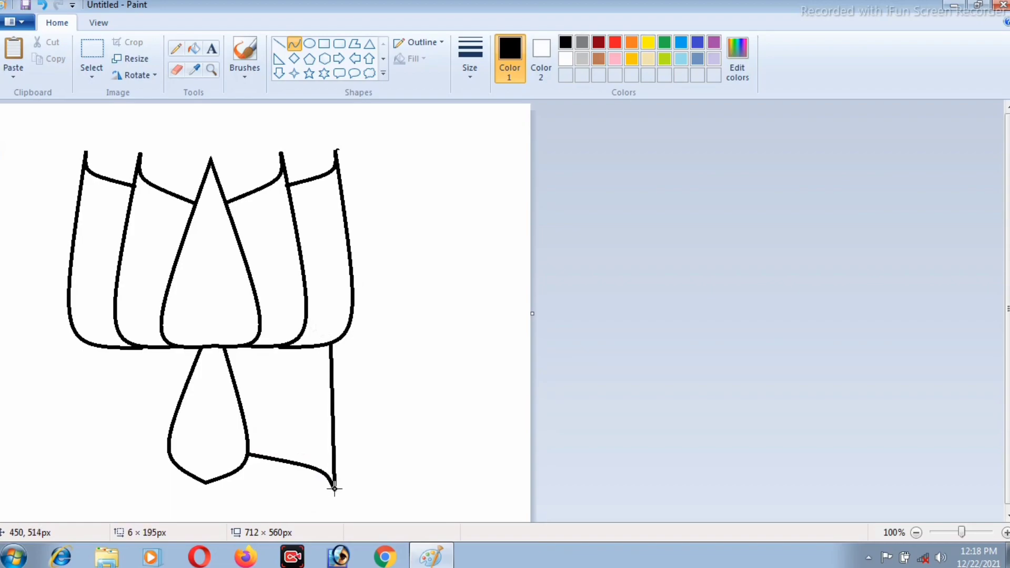
drag(333, 424, 360, 436)
click(376, 421)
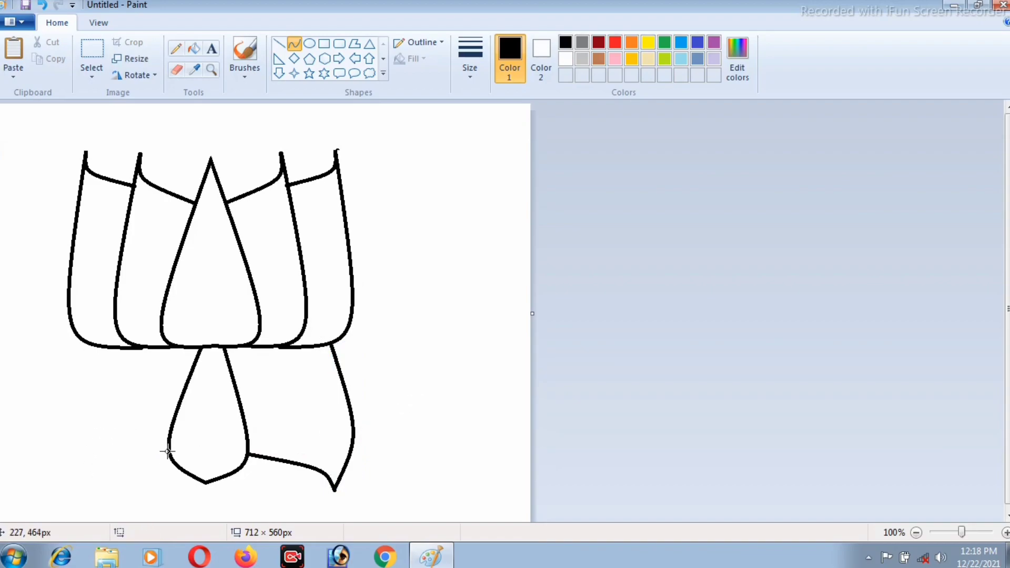
Draw the matching lower left petal with a curved bottom edge and a side bulging outward from the flower's base.
drag(167, 451, 103, 468)
click(180, 485)
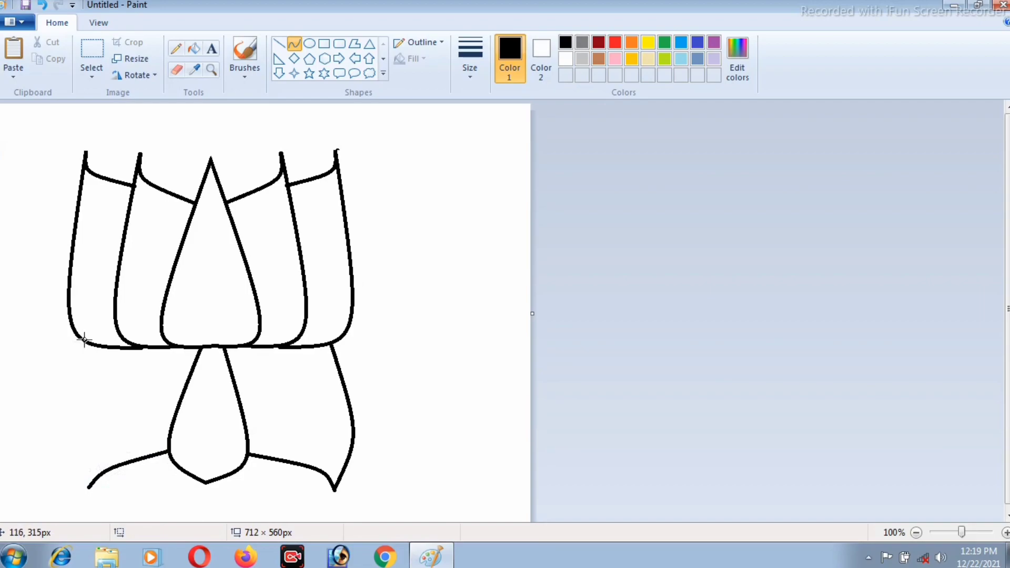
drag(83, 343, 88, 488)
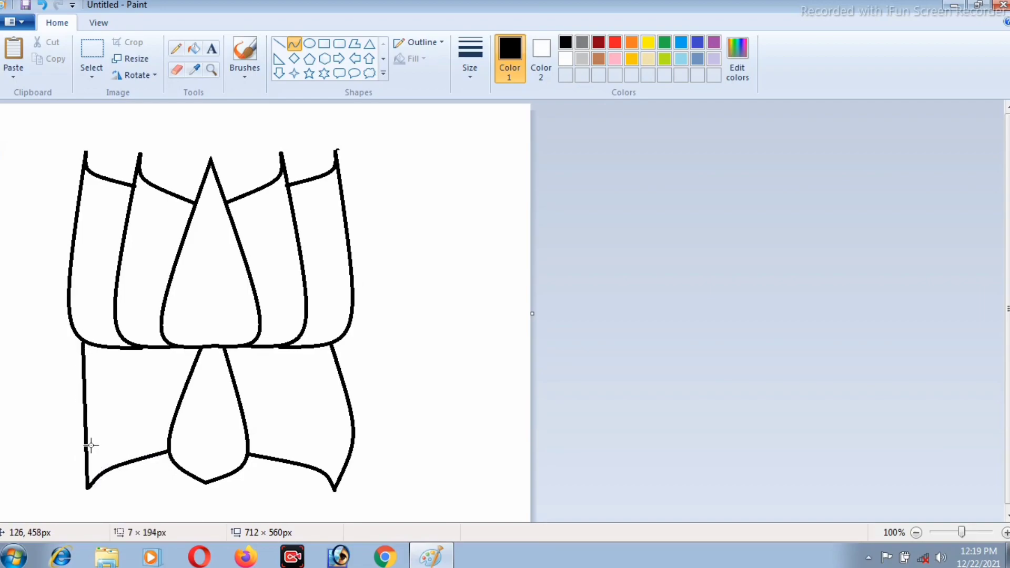
drag(85, 435, 47, 456)
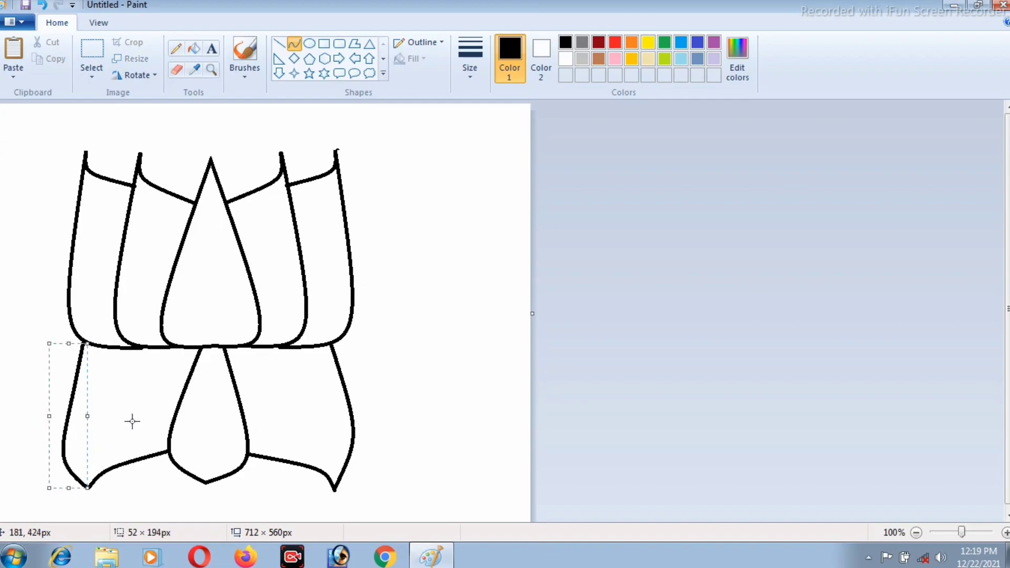
drag(49, 418, 59, 421)
click(16, 394)
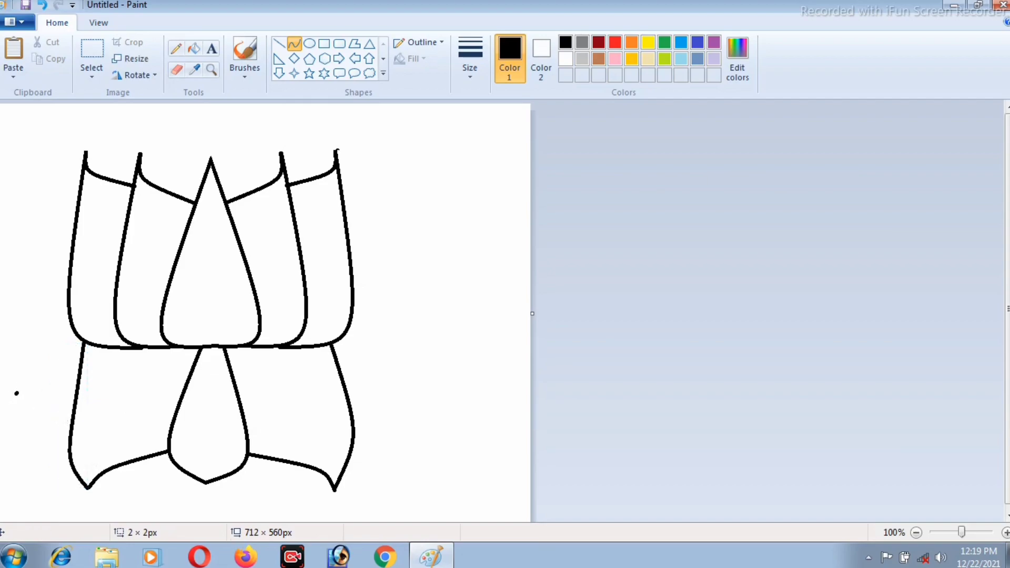
scroll(311, 501, down, 1)
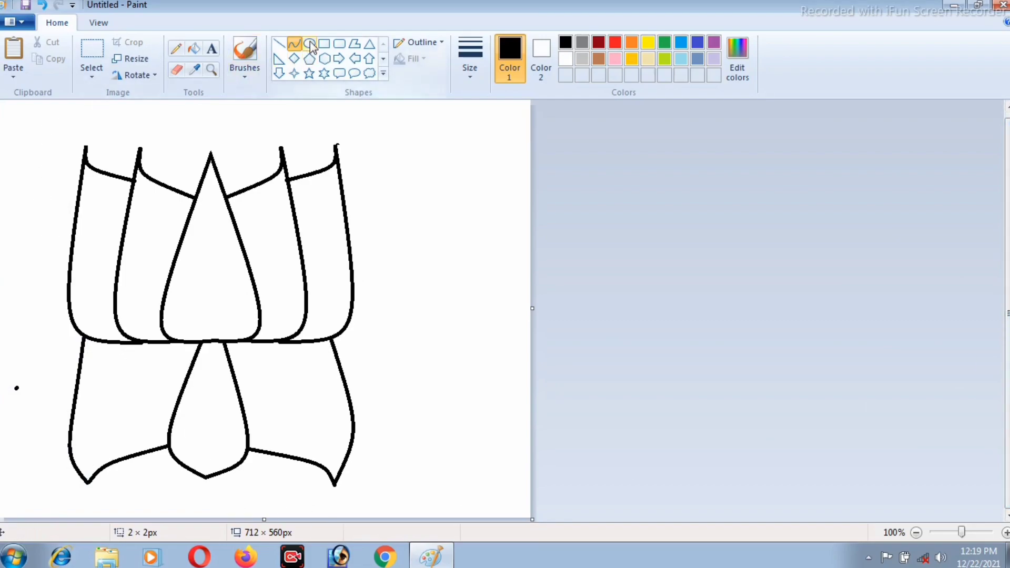
Draw a short stem about 67 px long below the central drooping petal from two curves meeting at a rounded tip.
drag(190, 470, 158, 502)
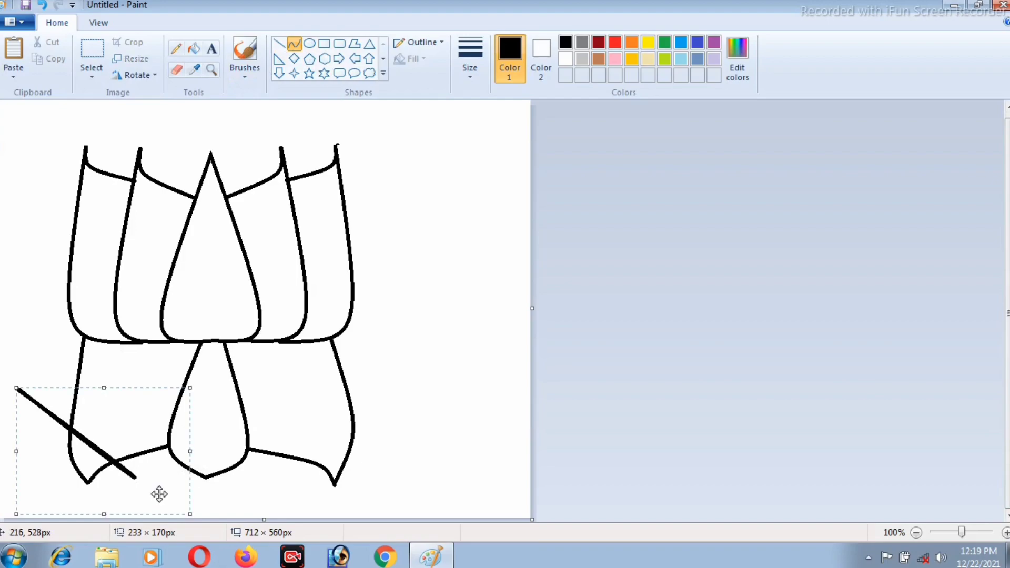
key(ctrl+z)
drag(186, 468, 190, 492)
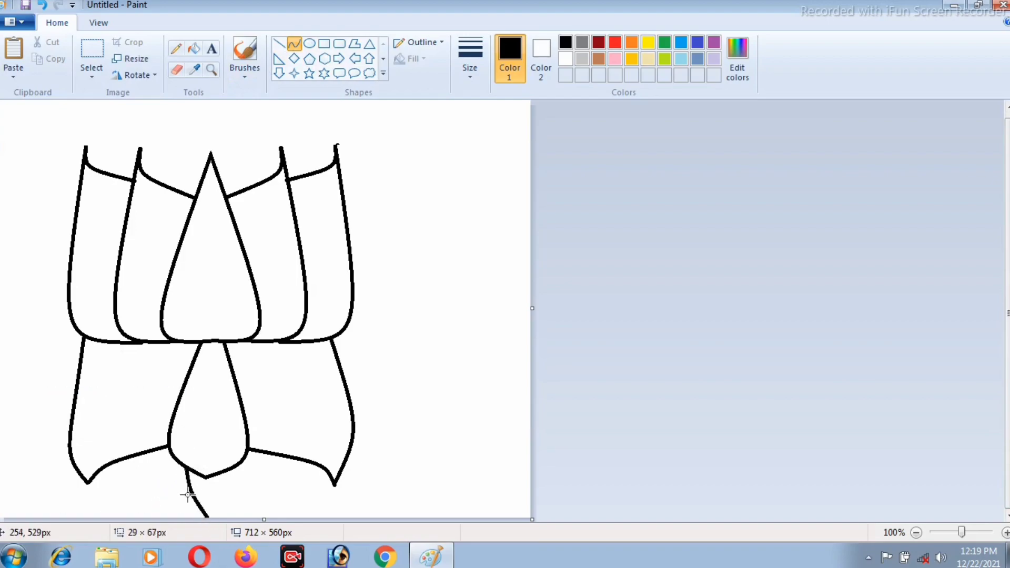
click(177, 503)
drag(172, 495, 182, 494)
click(158, 493)
drag(228, 470, 209, 489)
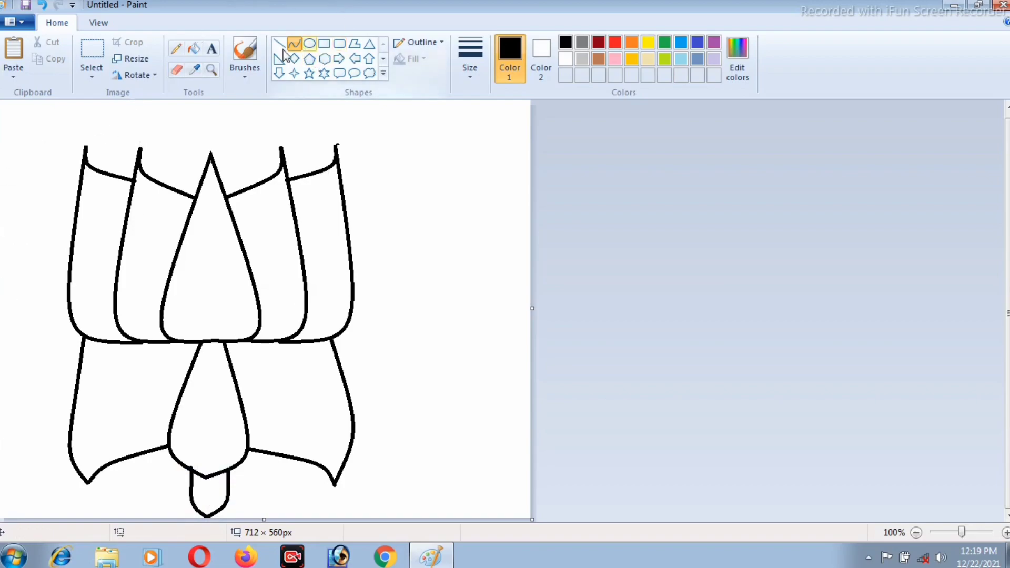
Fill the five upper petals and the two lower side petals with red.
click(194, 50)
click(615, 43)
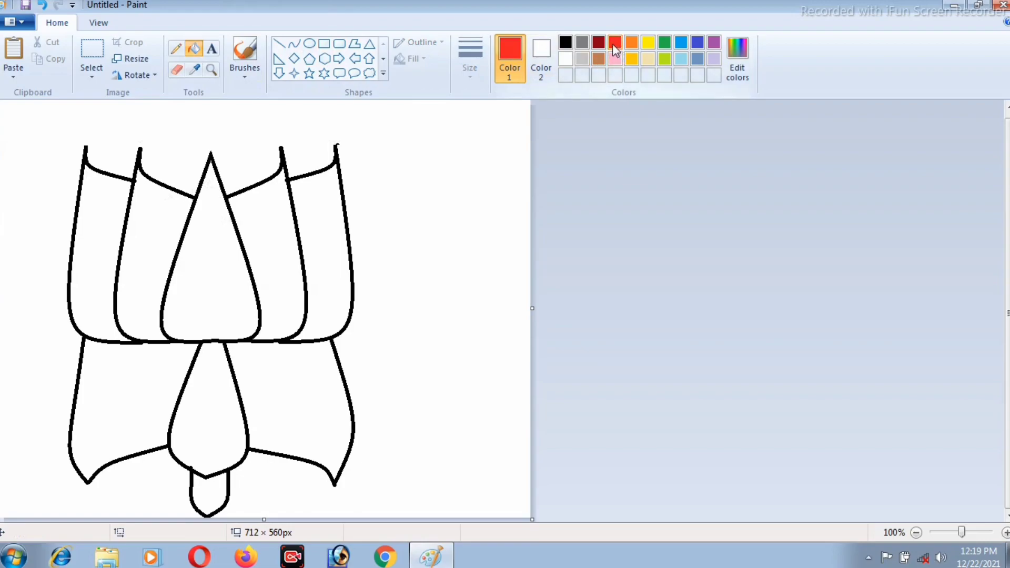
click(197, 255)
click(266, 223)
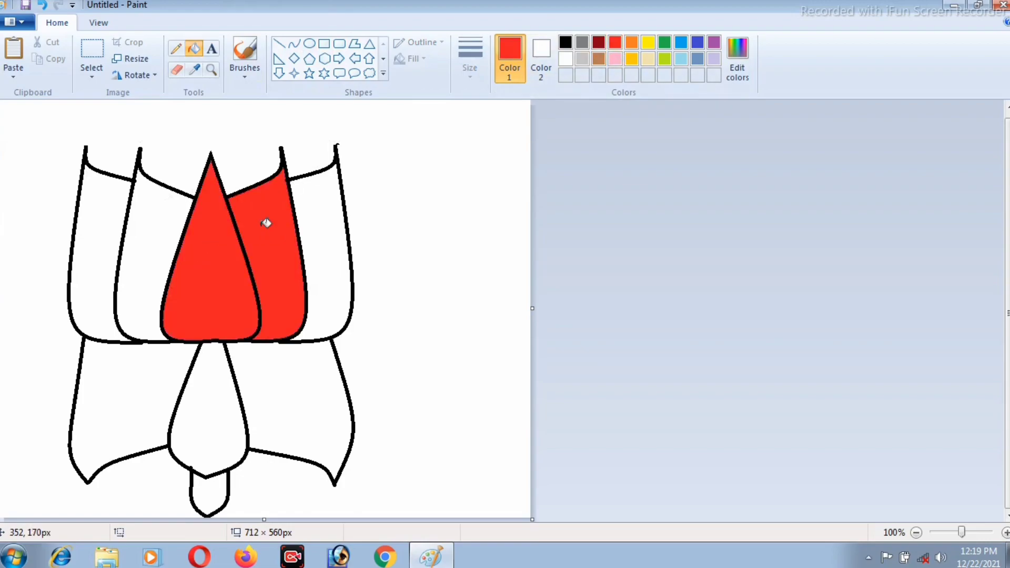
click(325, 217)
click(150, 218)
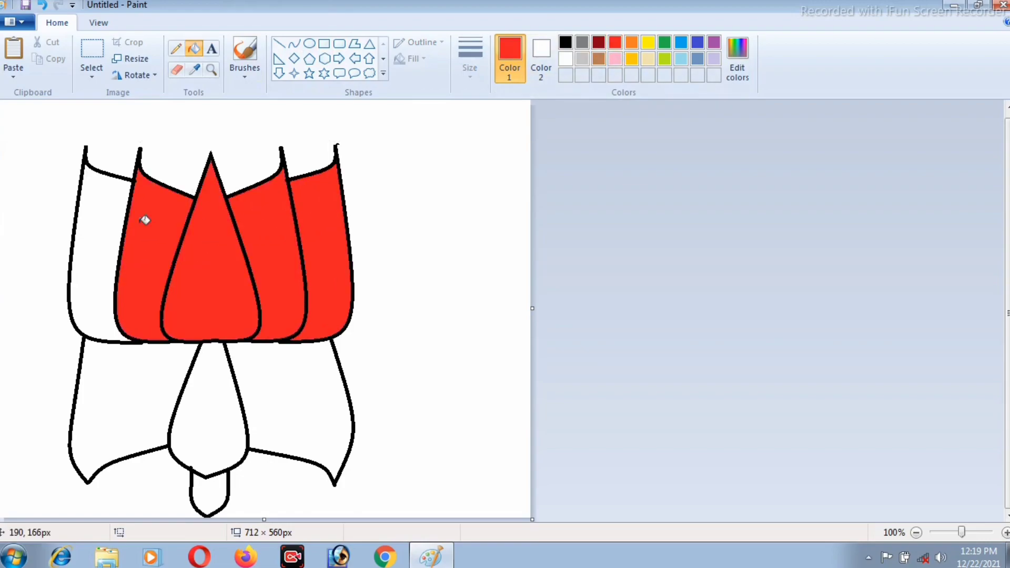
click(112, 220)
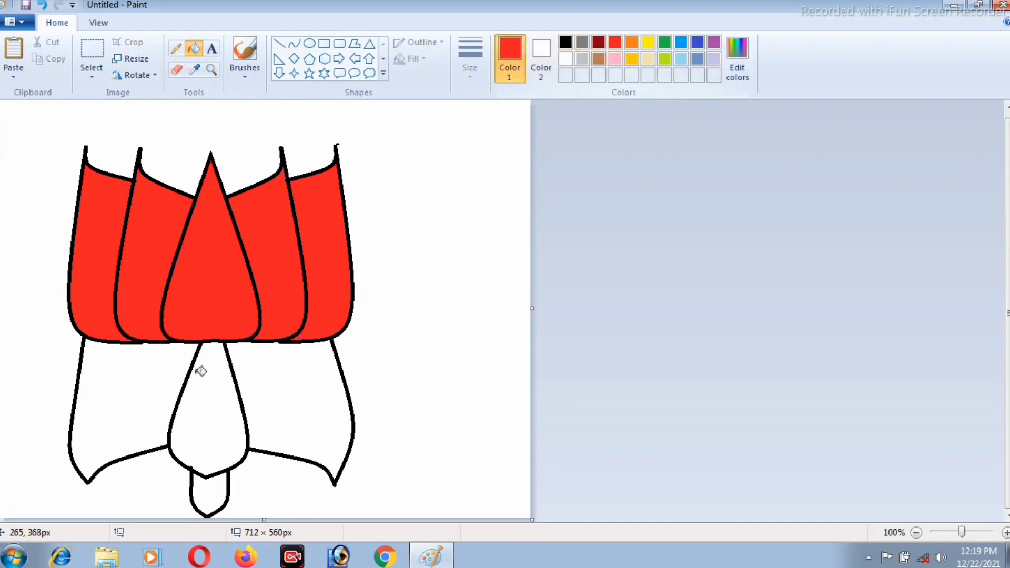
click(263, 366)
click(105, 376)
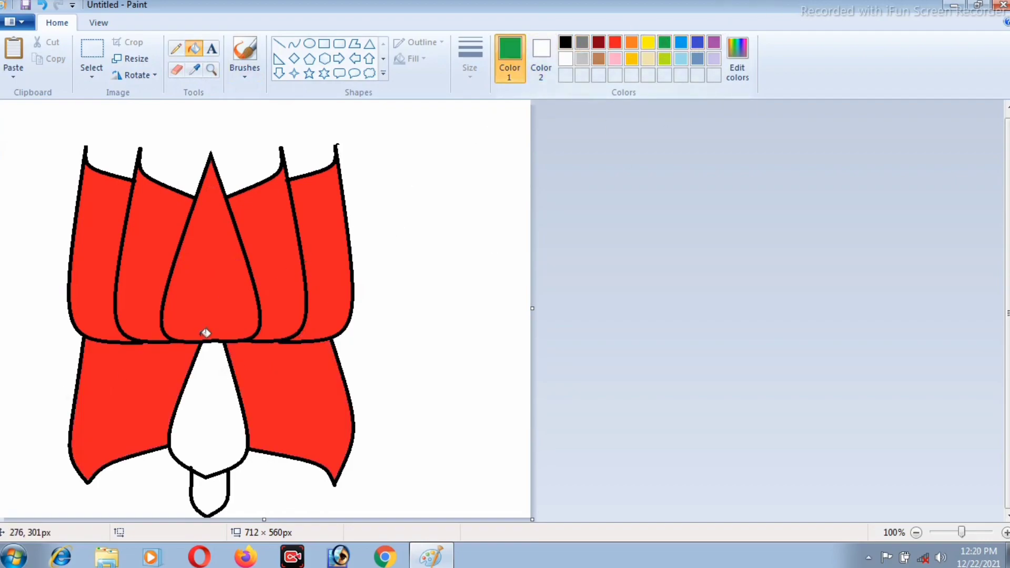
Fill the three lower petals and the stem with green.
click(207, 386)
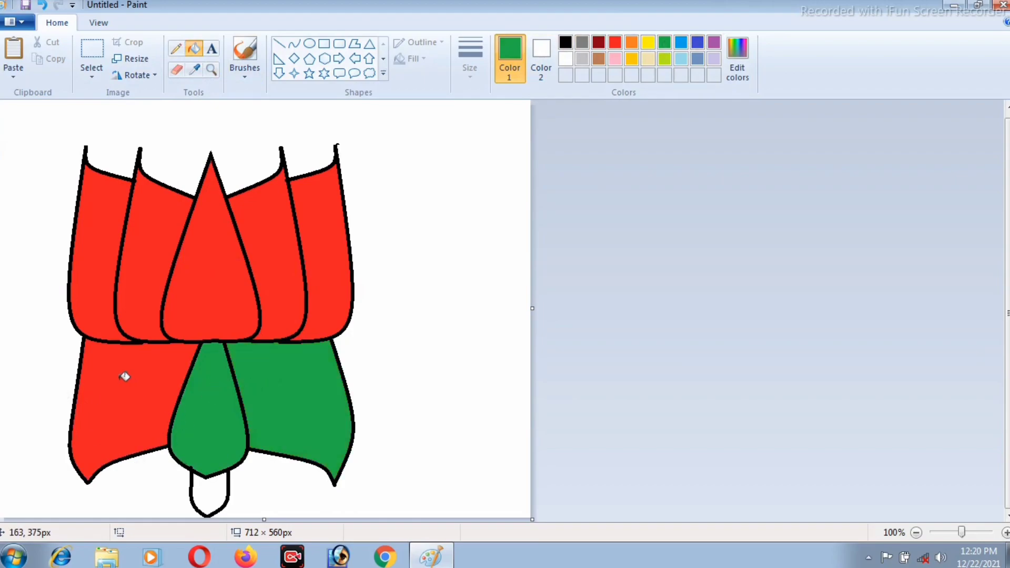
click(211, 494)
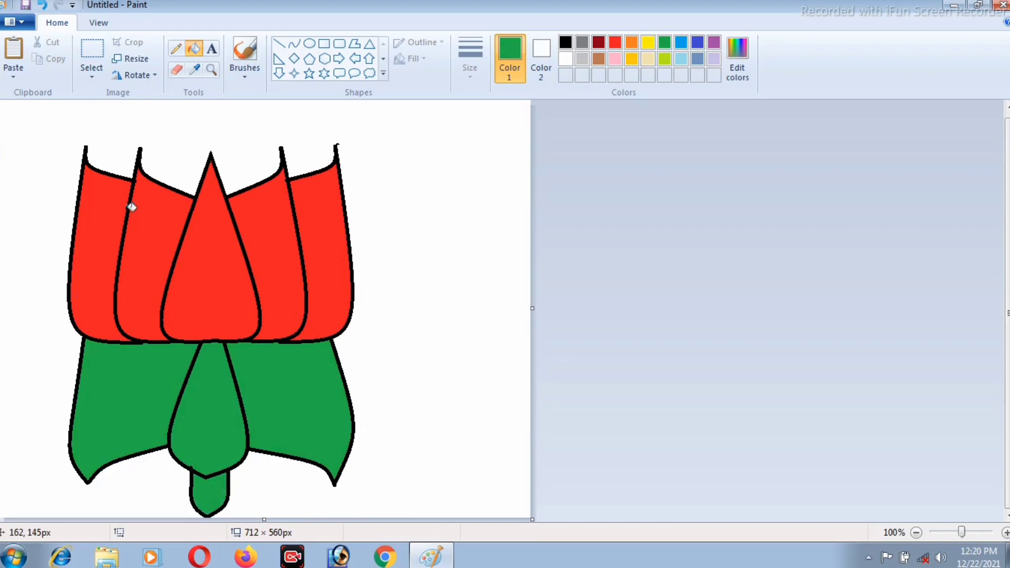
click(21, 23)
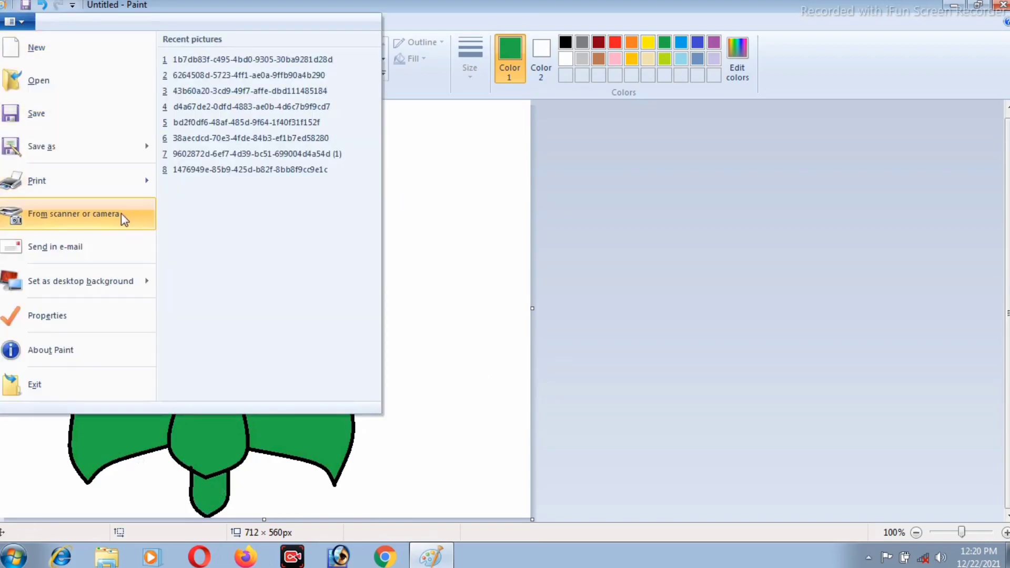
click(388, 184)
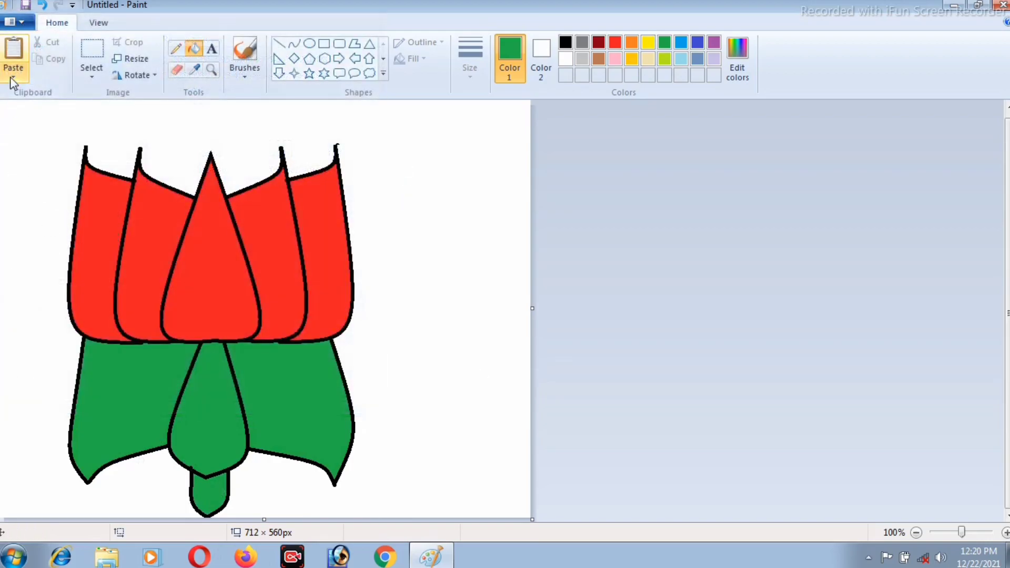
Start a text box beside the flower's upper left petal and set its font size to 36.
click(212, 49)
click(13, 194)
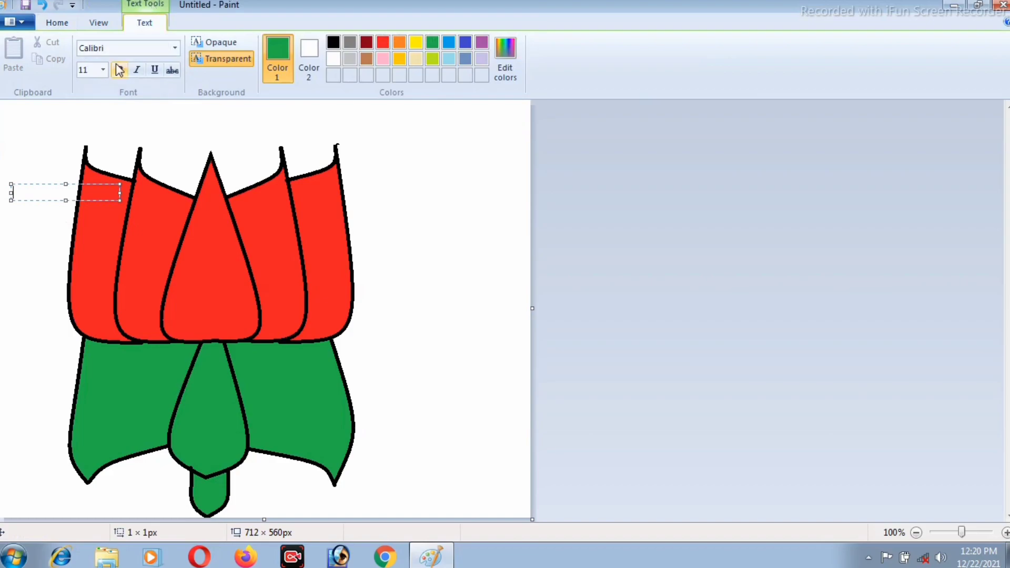
click(87, 70)
click(87, 70)
click(103, 71)
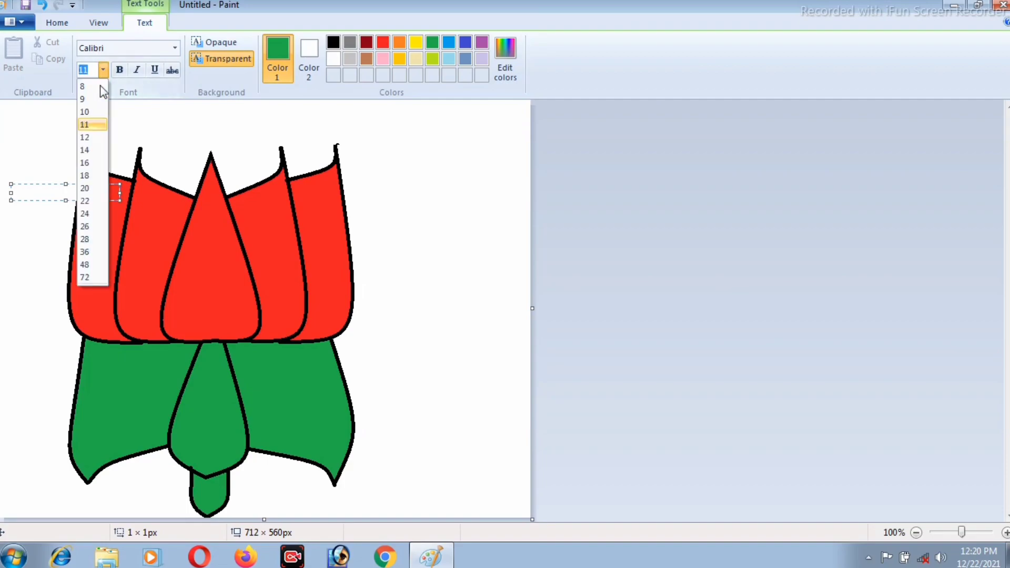
click(90, 251)
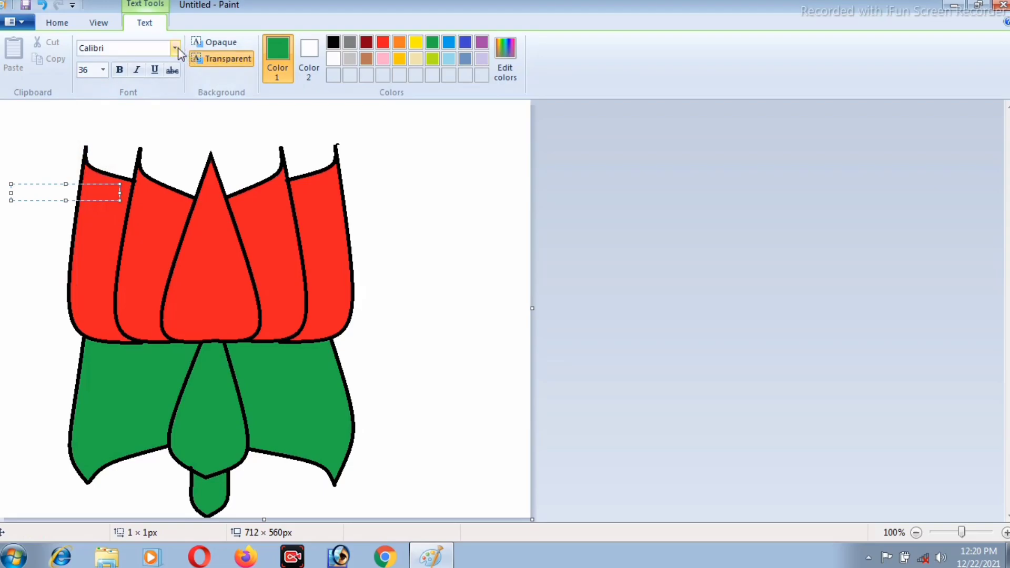
Try to set the text font to krutidev.
click(174, 48)
scroll(197, 276, down, 10)
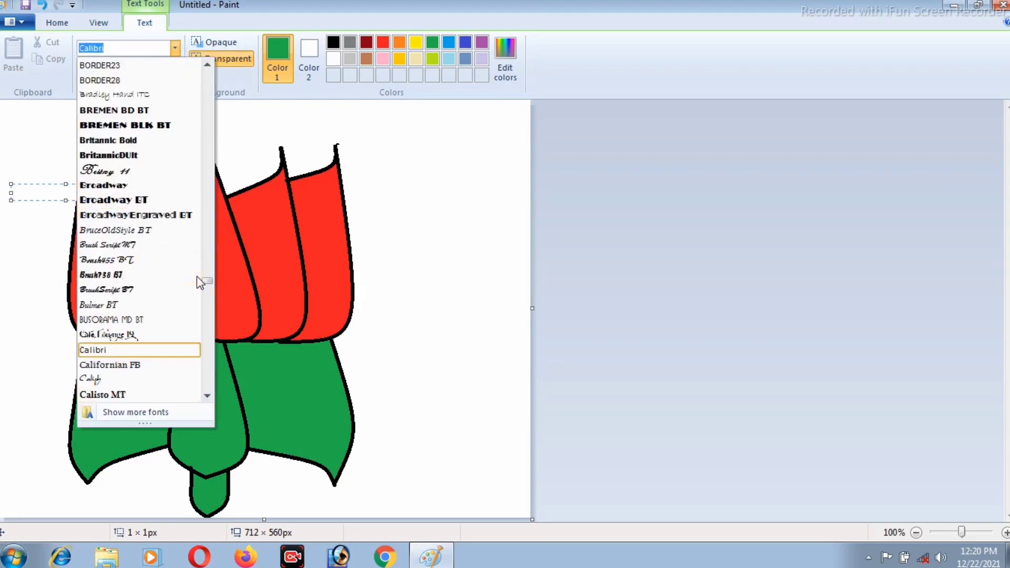
text(krutidev)
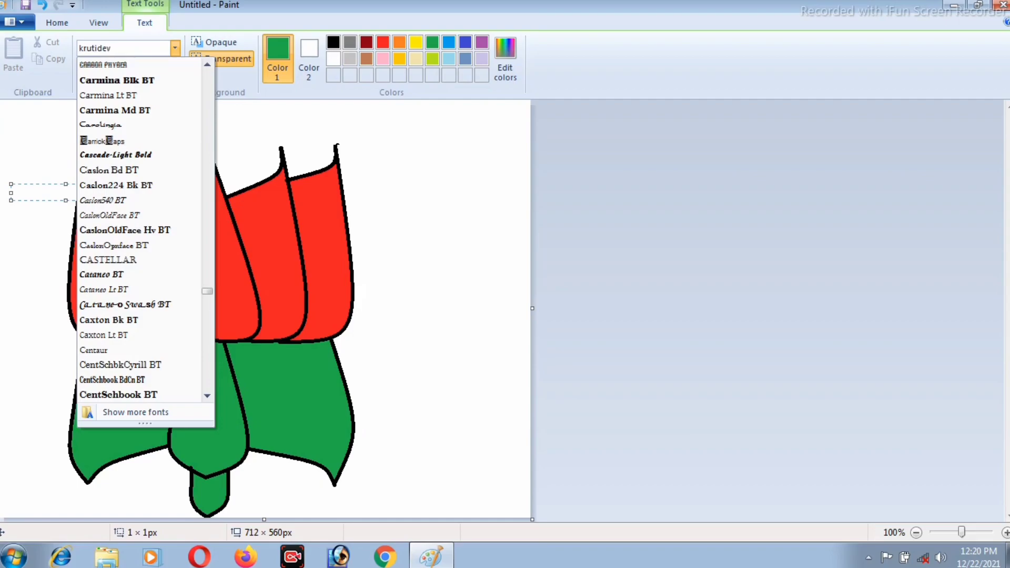
key(Return)
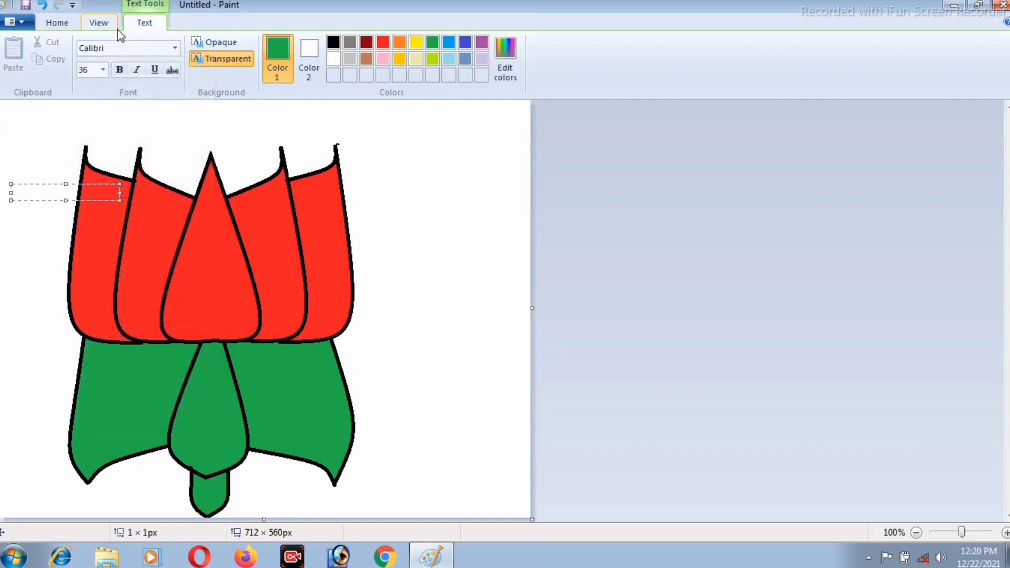
Set the text font to DevLys 010.
click(174, 48)
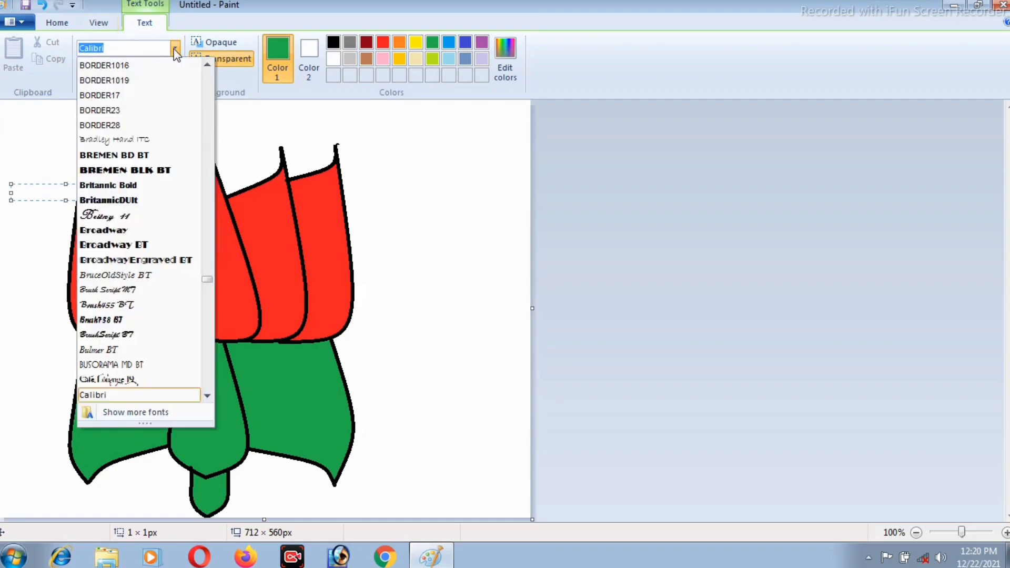
drag(202, 283, 211, 335)
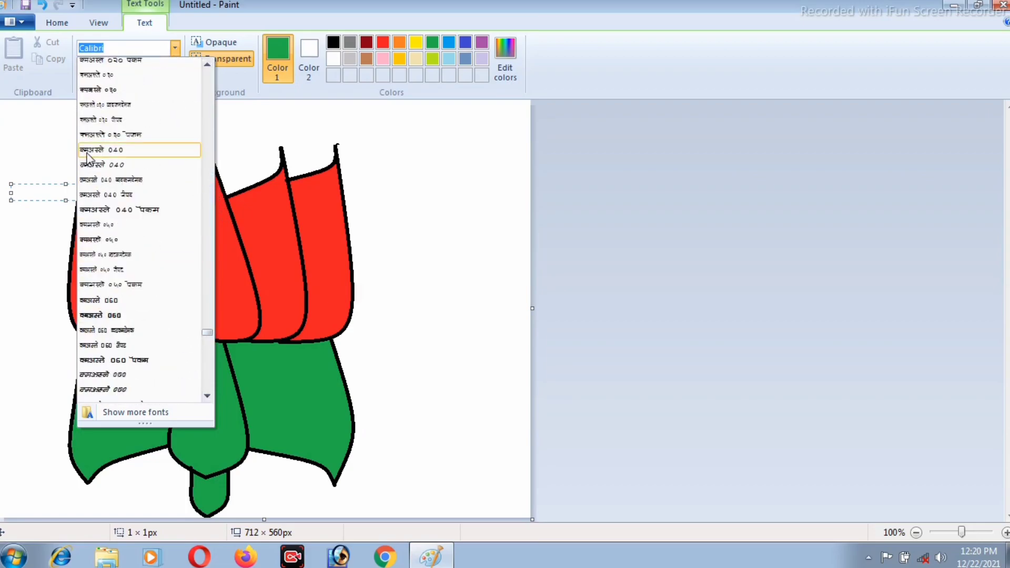
click(149, 180)
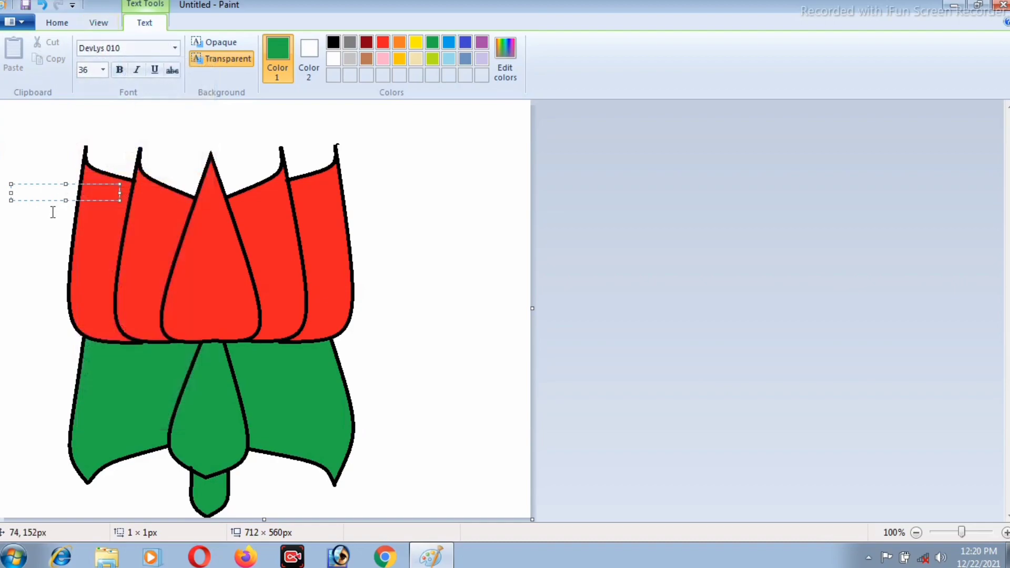
Enter the green Hindi label "कमल" beside the flower's upper left petal and undo its placement.
text(de)
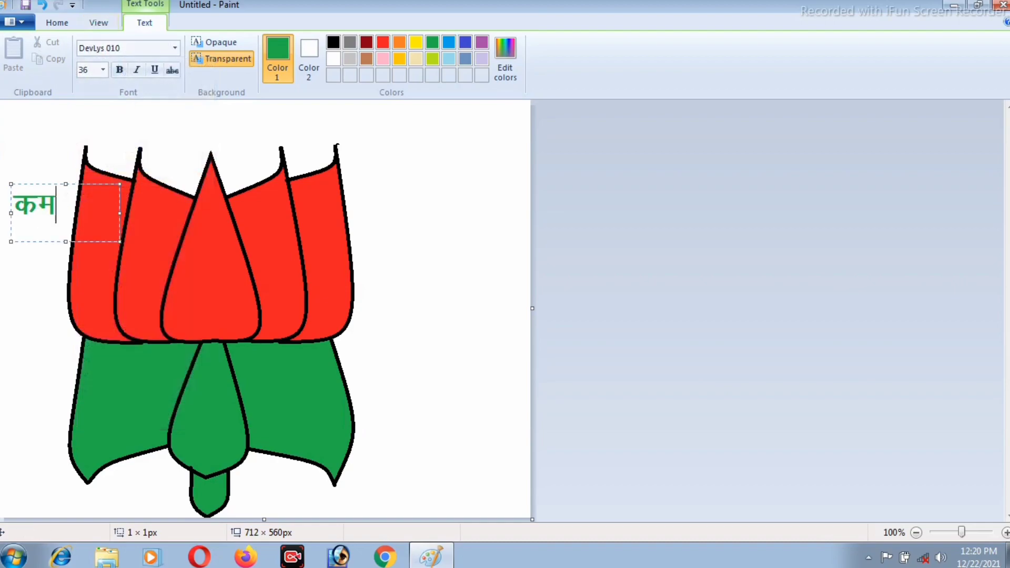
text(y)
click(16, 155)
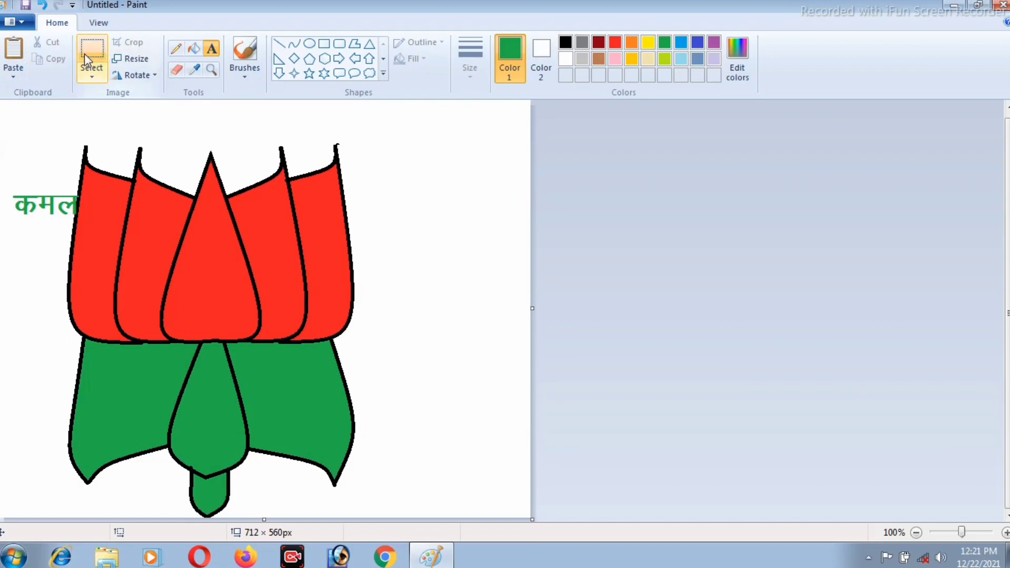
key(ctrl+z)
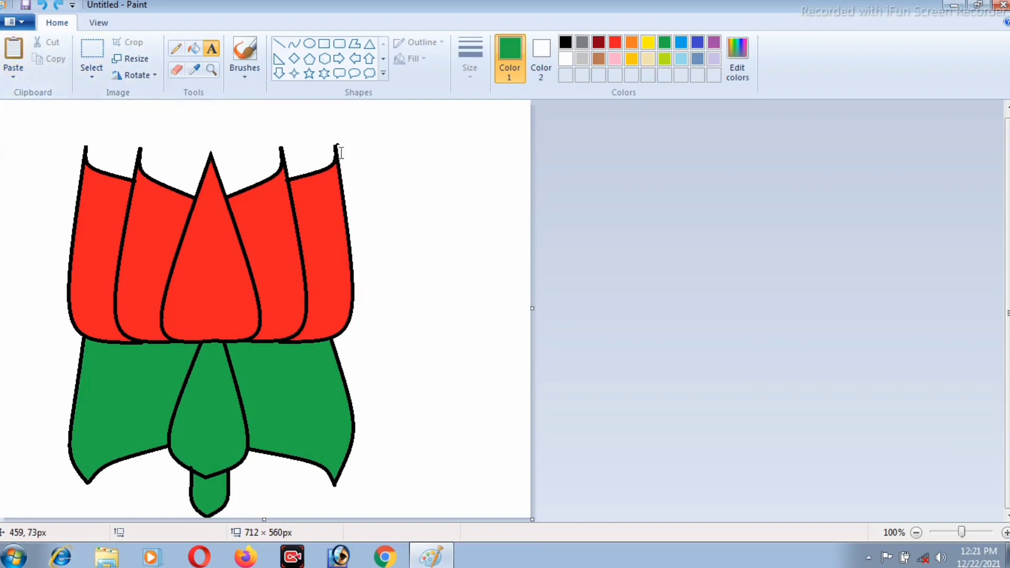